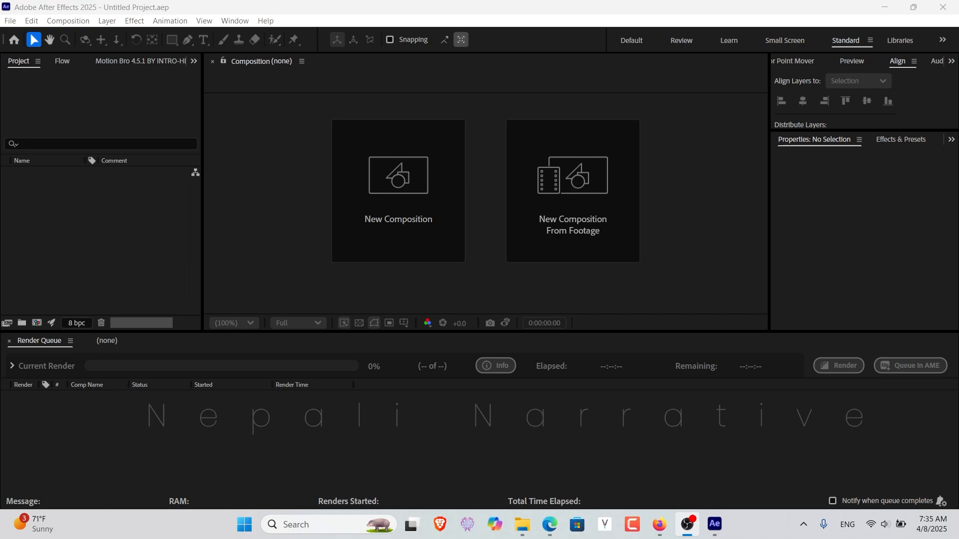
- Open the GEOlayers 3 extension and postpone its update notice
left_click(234, 20)
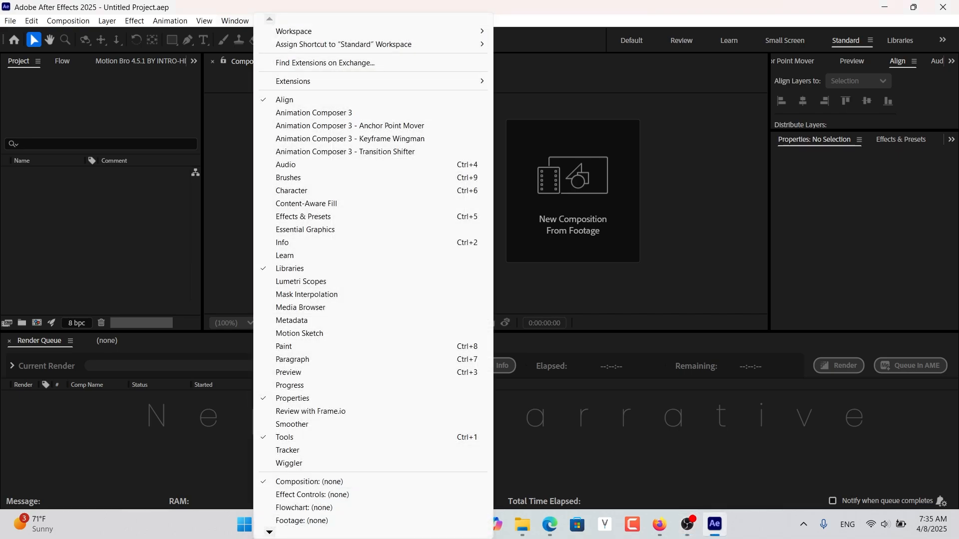
mouse_move(350, 81)
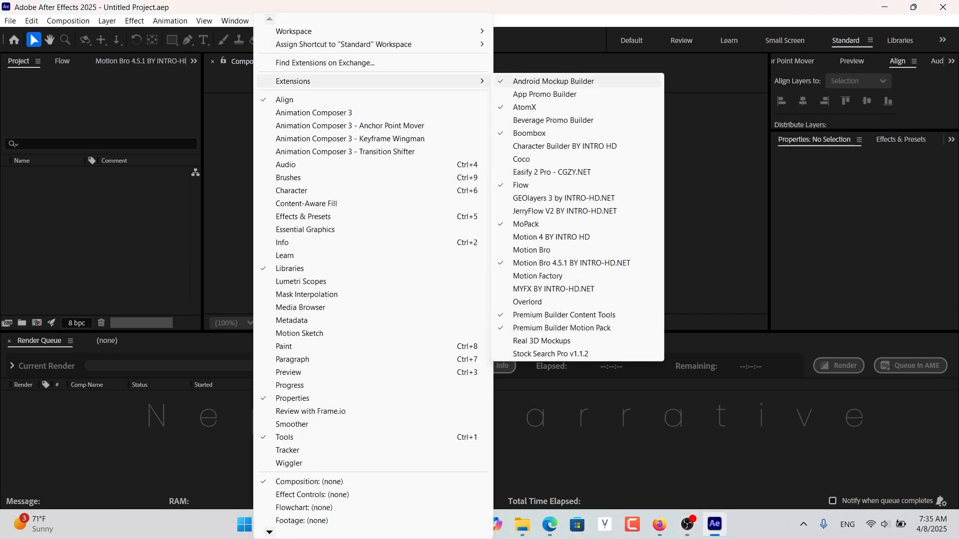
left_click(564, 197)
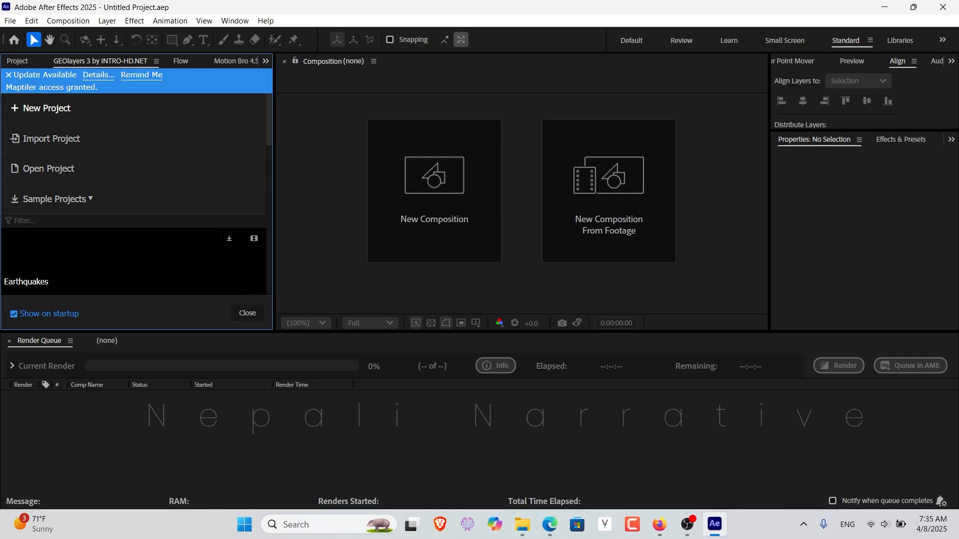
left_click(137, 75)
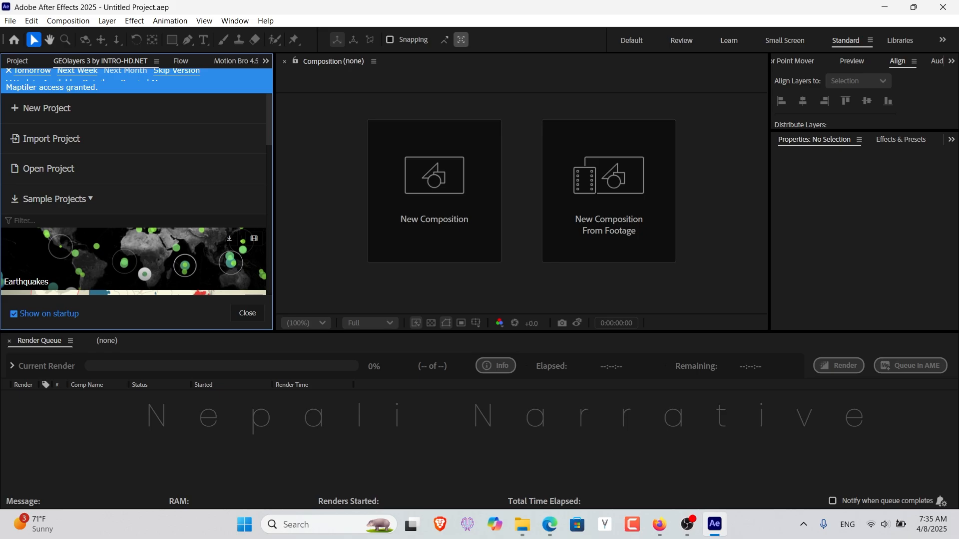
scroll(134, 193, "down", 2)
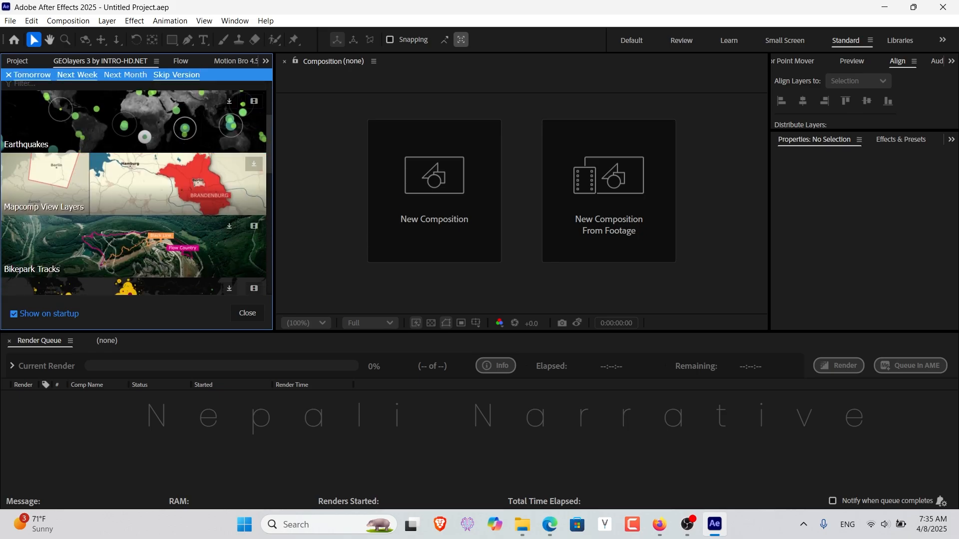
scroll(133, 179, "up", 2)
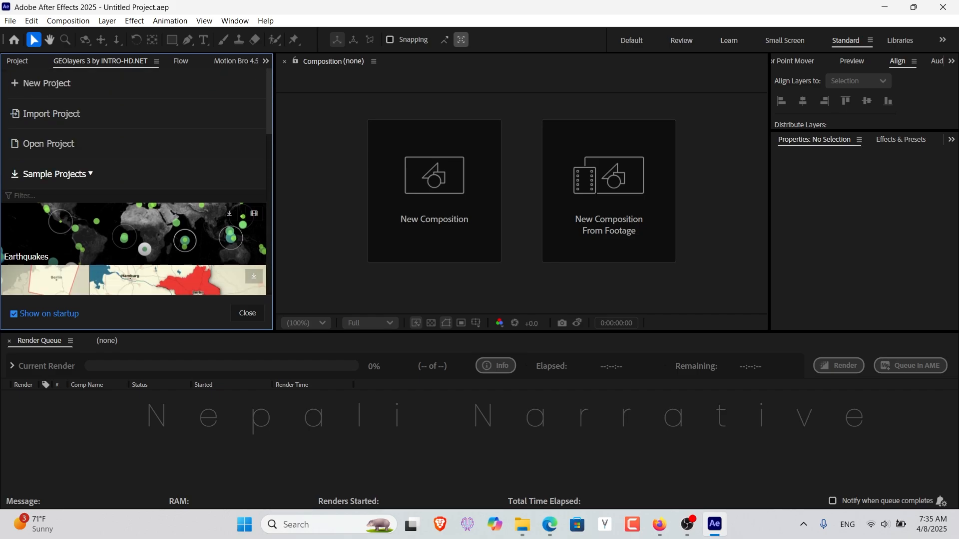
- Start a new GEOlayers project, frame its World Mapcomp map on India and the Indian Ocean, and continue to the map style selection
left_click(18, 61)
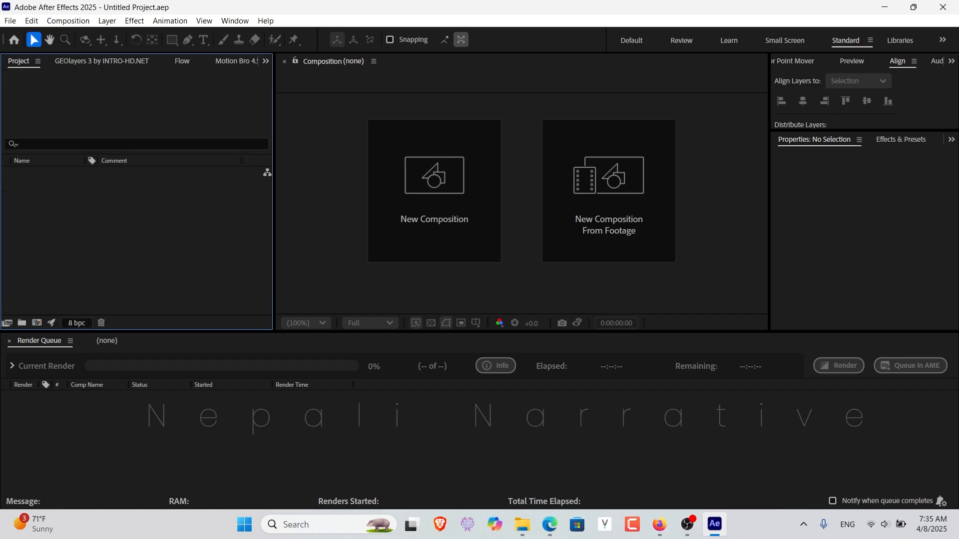
left_click(102, 61)
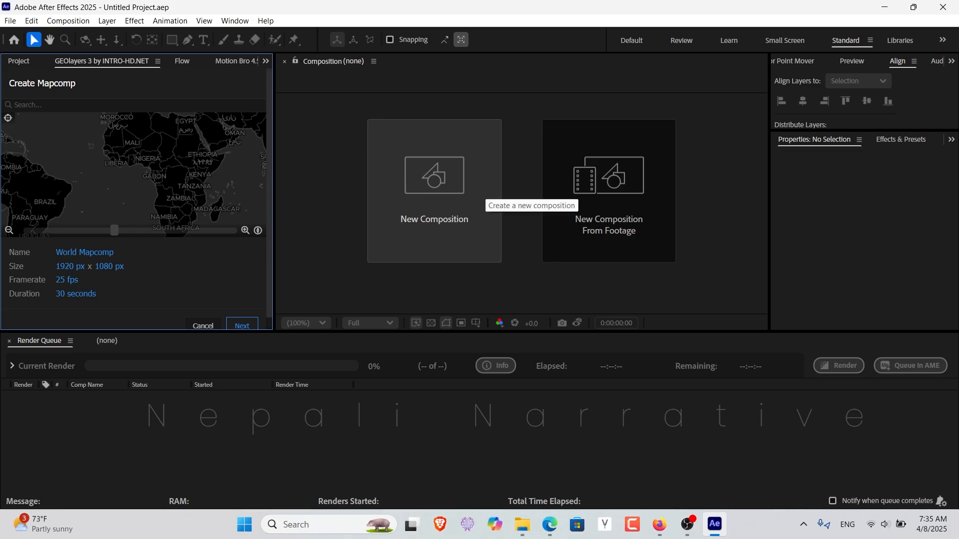
scroll(133, 174, "down", 3)
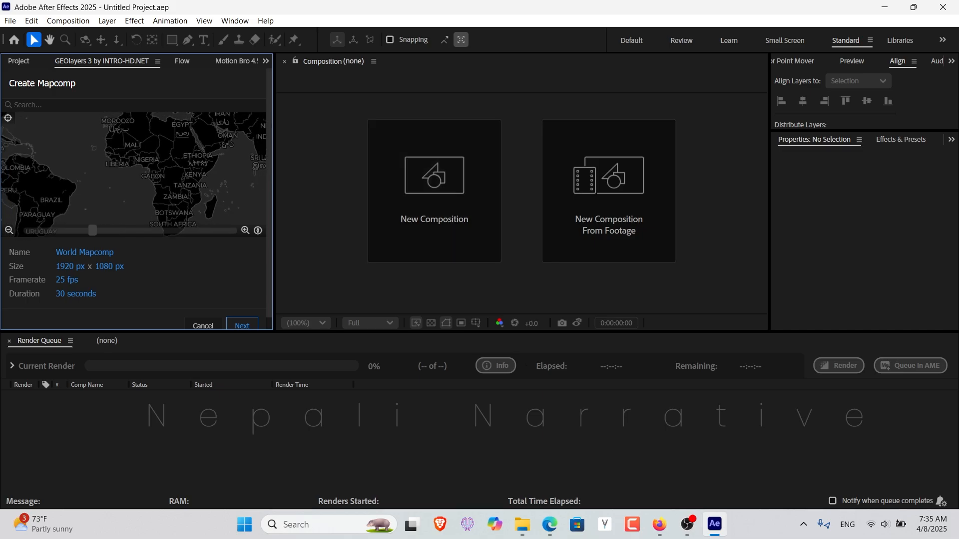
scroll(133, 174, "up", 2)
left_click_drag(200, 172, 76, 186)
scroll(134, 169, "up", 2)
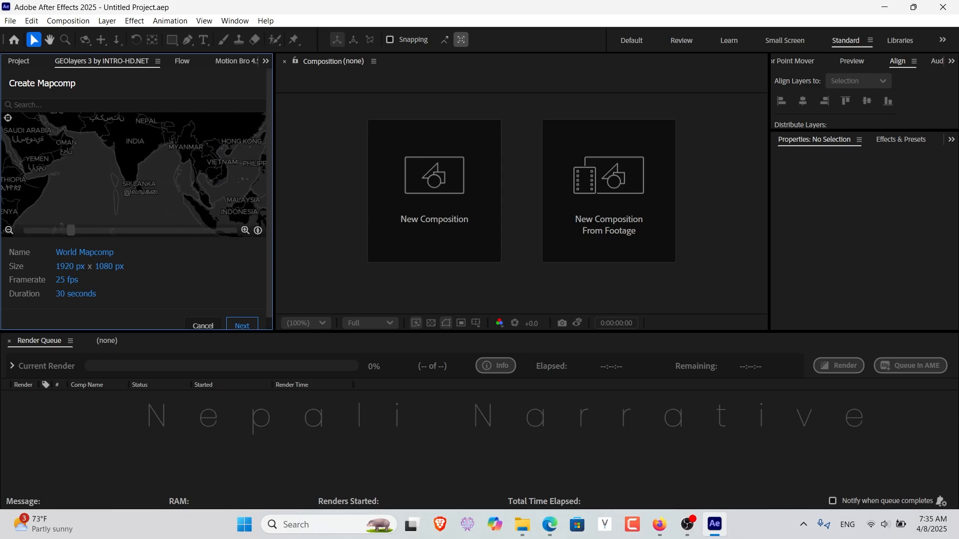
left_click_drag(134, 169, 134, 184)
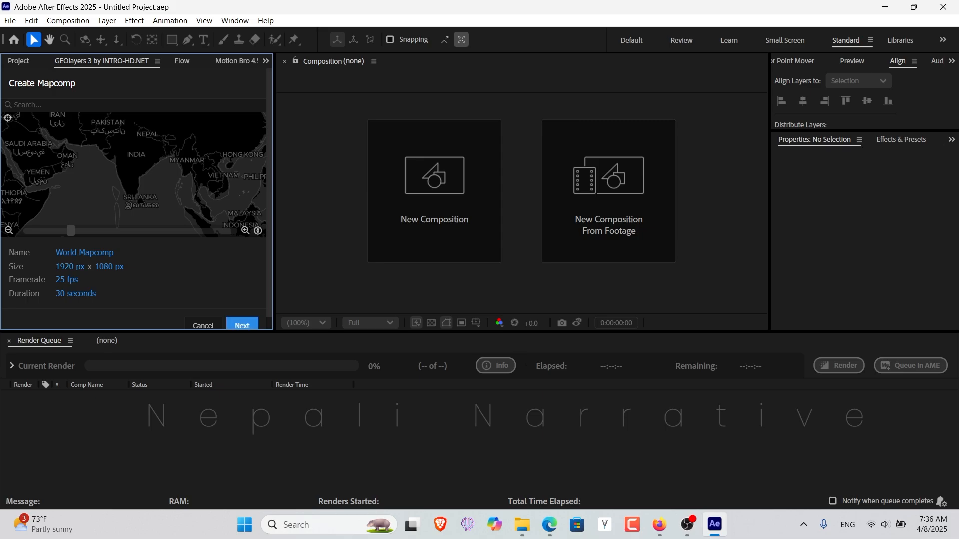
left_click(243, 325)
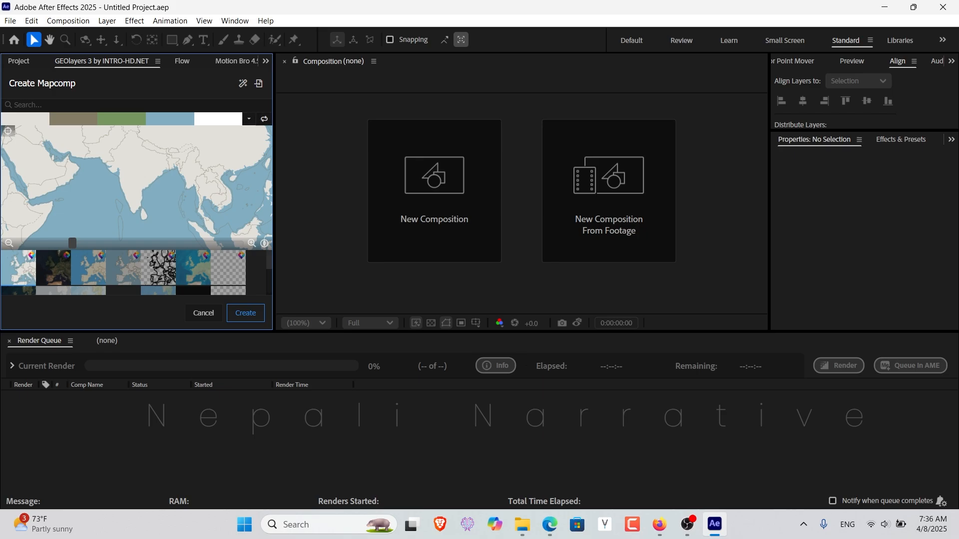
- Try several random palettes on the first map style, and preview the Satellite, Advanced and Lite styles
left_click(264, 119)
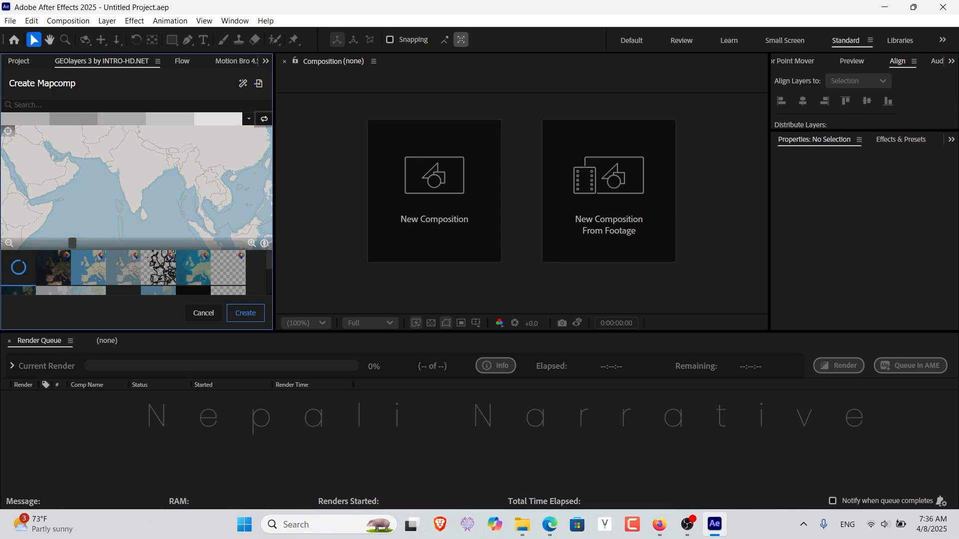
left_click(264, 118)
left_click(264, 119)
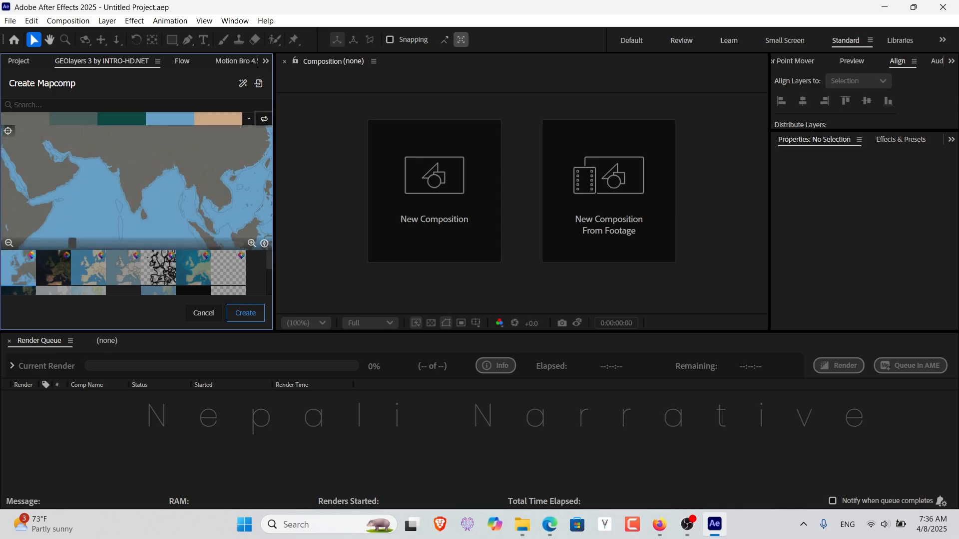
left_click(264, 119)
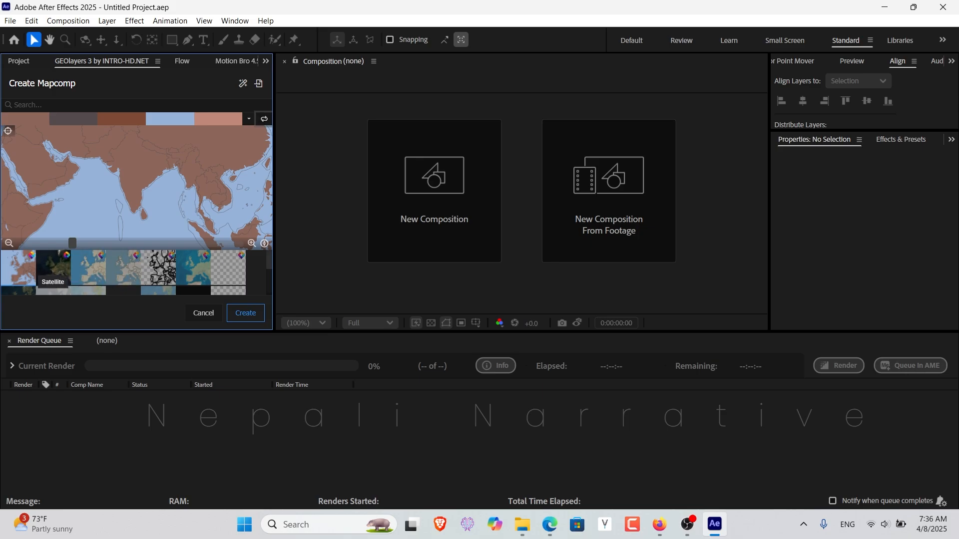
left_click(52, 255)
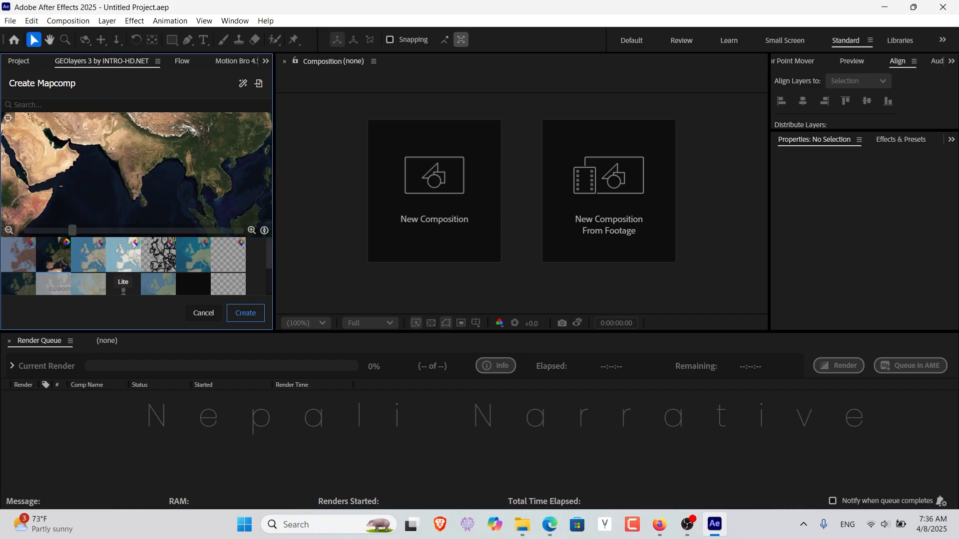
left_click(88, 265)
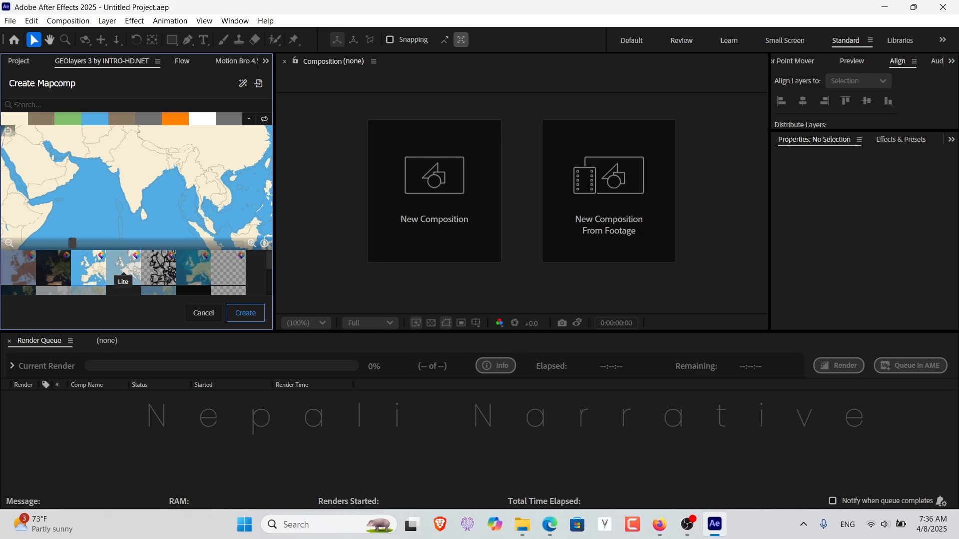
left_click(123, 268)
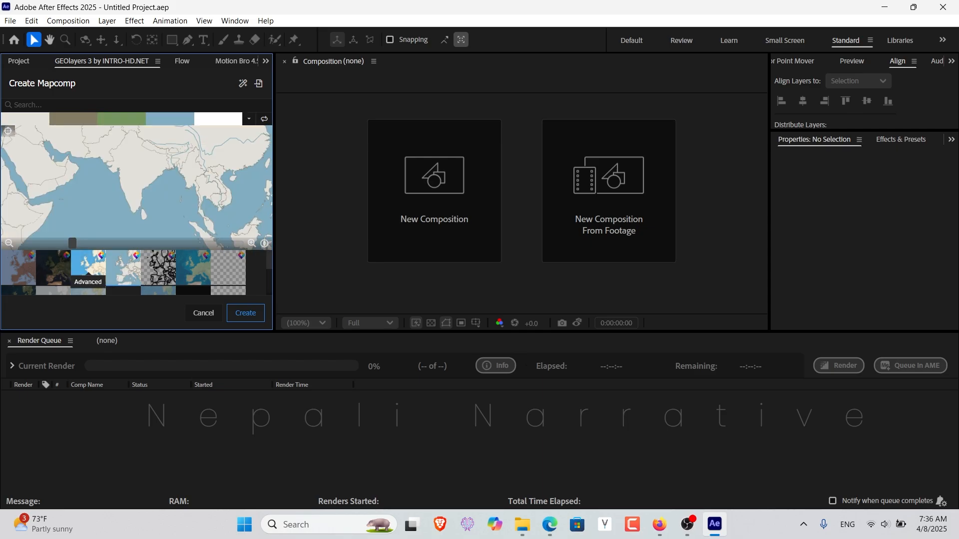
- Choose the Advanced map style and shuffle its color palette until the land is cream and the sea light blue
left_click(88, 266)
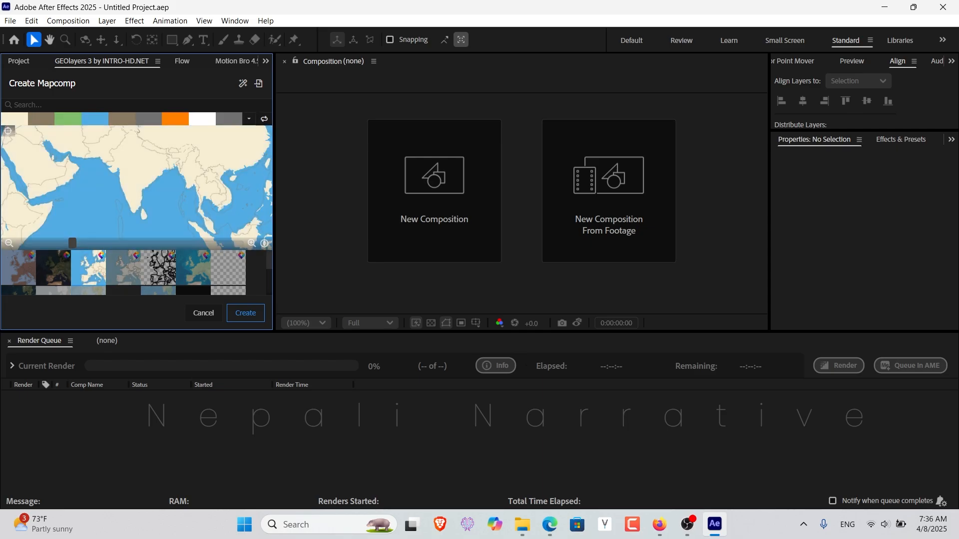
left_click(264, 119)
left_click(264, 119)
left_click(264, 119)
left_click(264, 120)
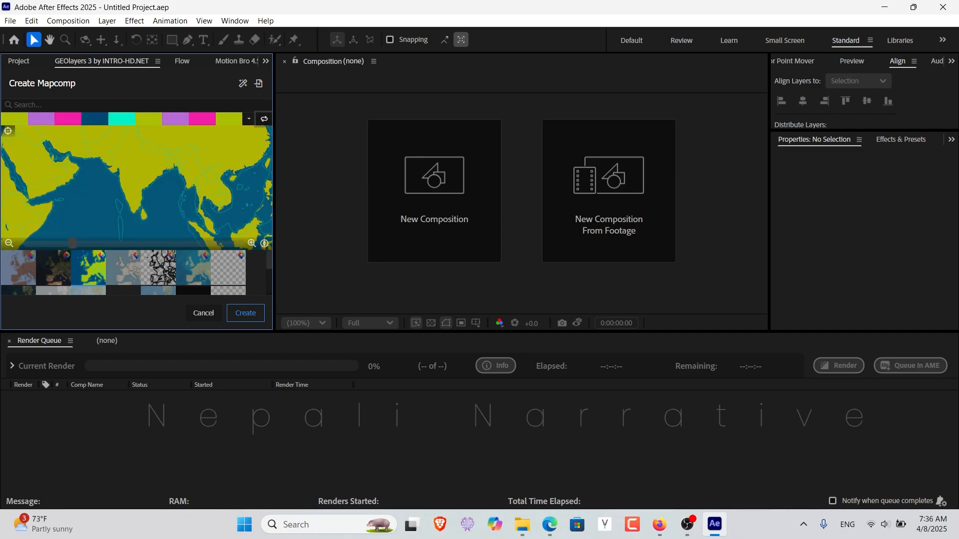
left_click(263, 119)
left_click(263, 120)
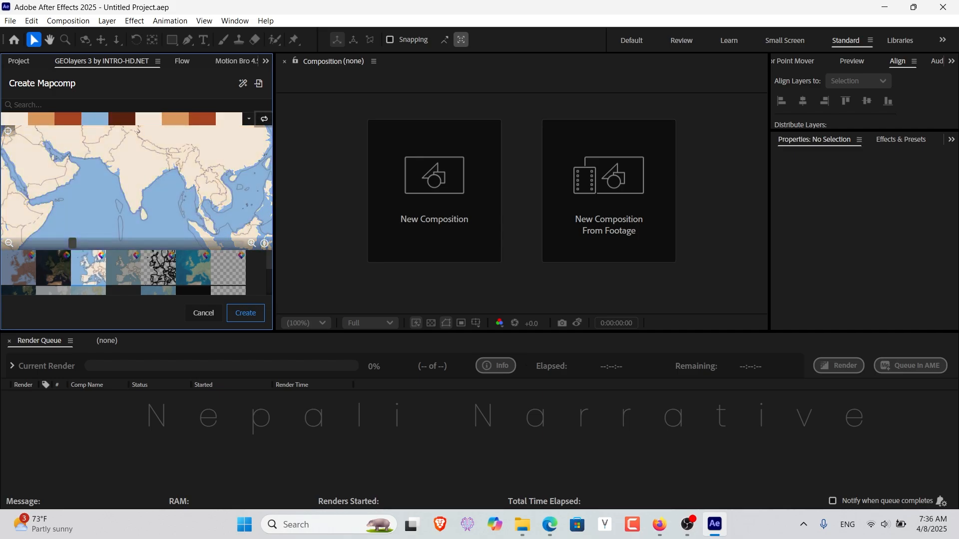
- Shift the map framing toward Southeast Asia, create the mapcomp and dismiss the mapcomp hint
left_click_drag(161, 168, 121, 179)
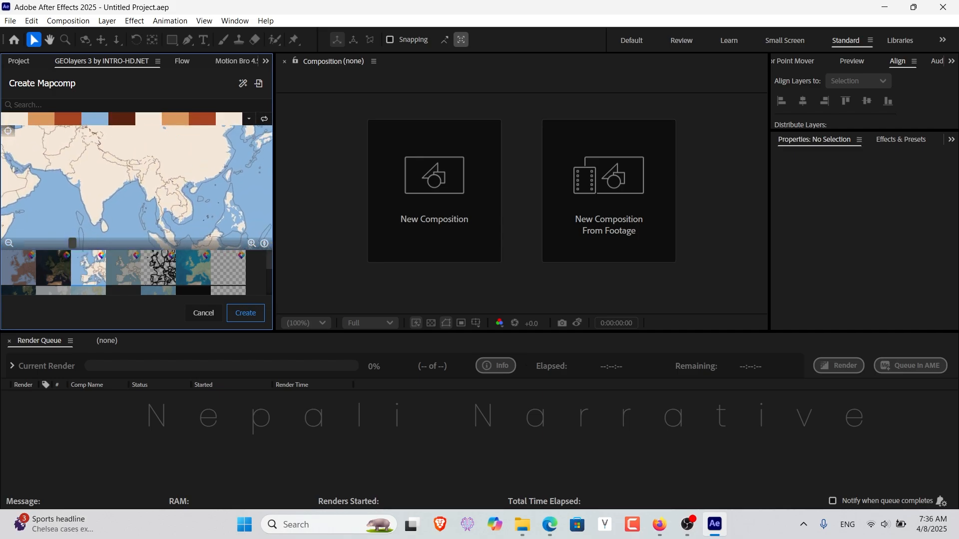
left_click(245, 313)
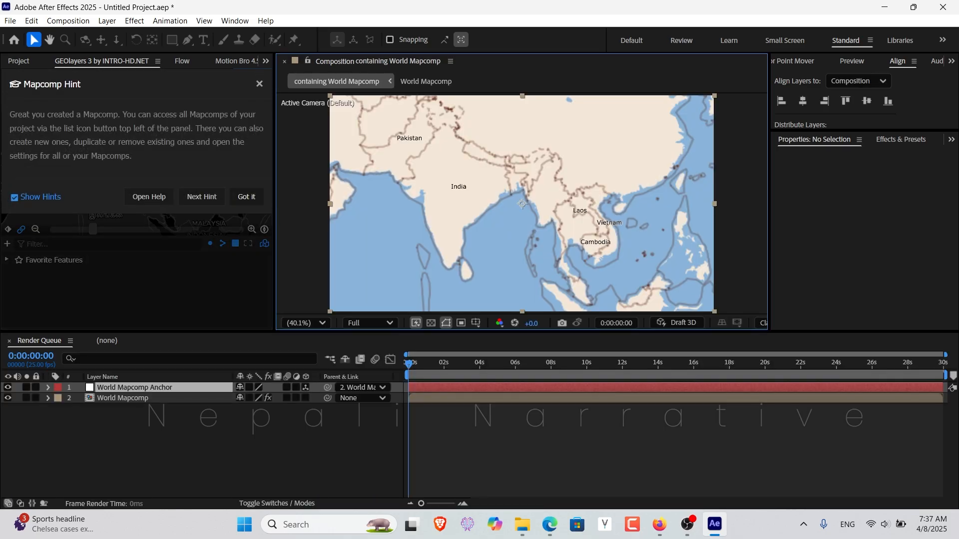
left_click(247, 197)
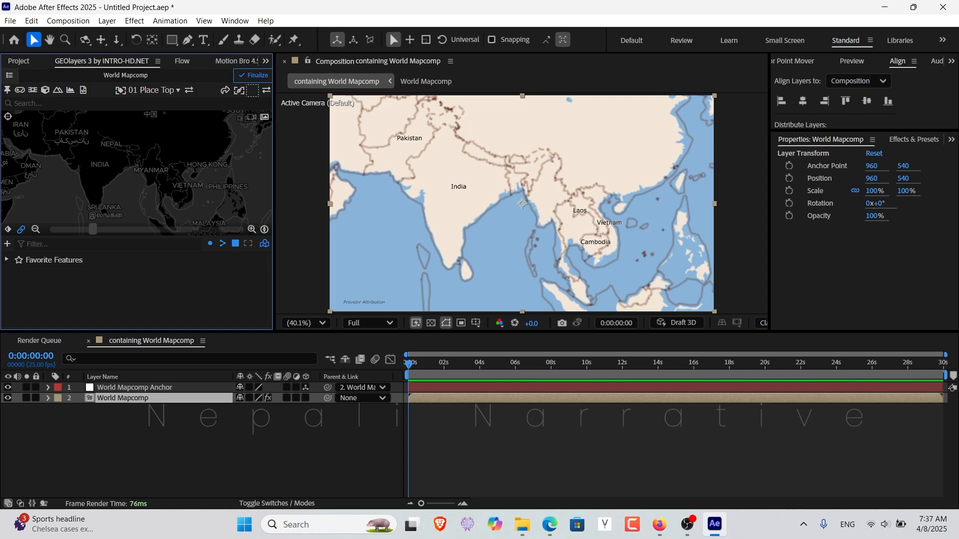
left_click(9, 76)
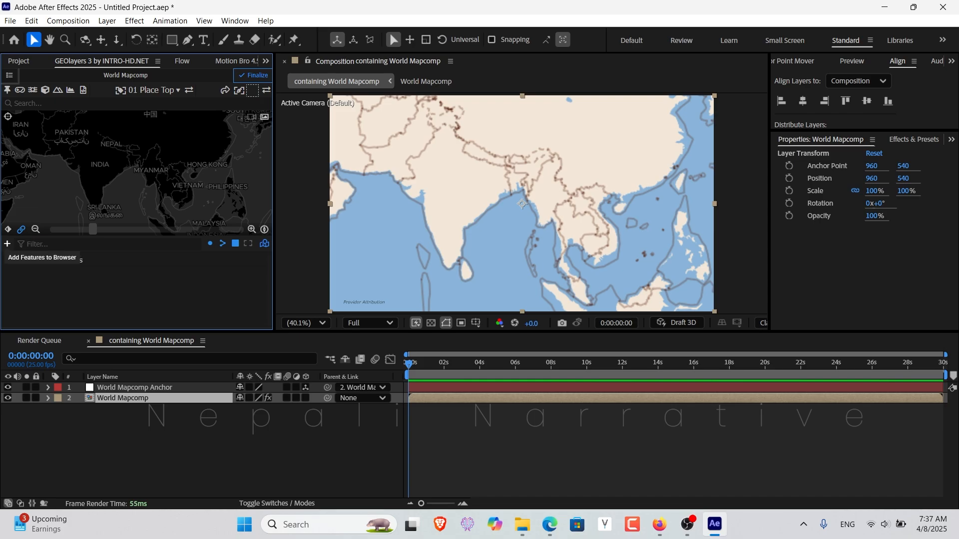
- Import nepal-acesmndr.geojson from the generated-geojson folder into the GEOlayers feature browser
left_click(7, 244)
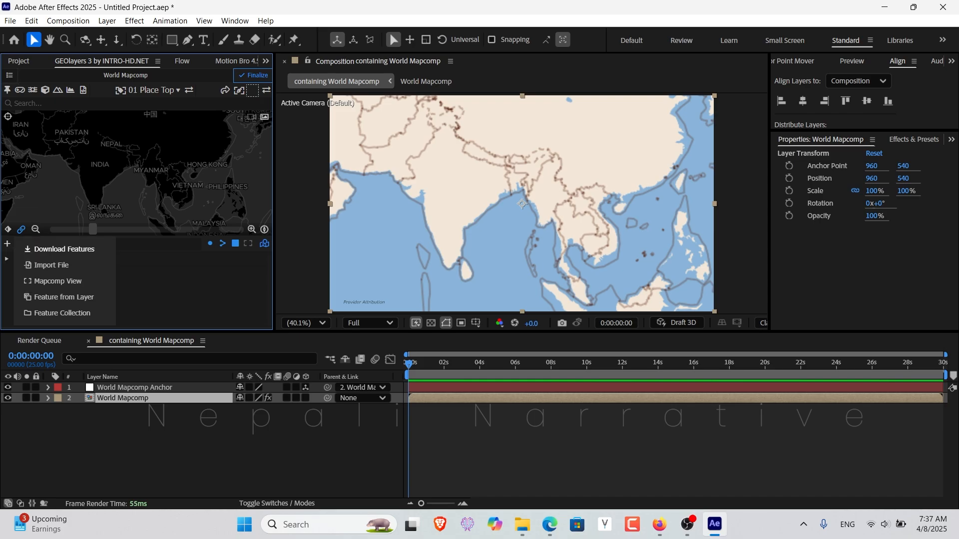
left_click(51, 265)
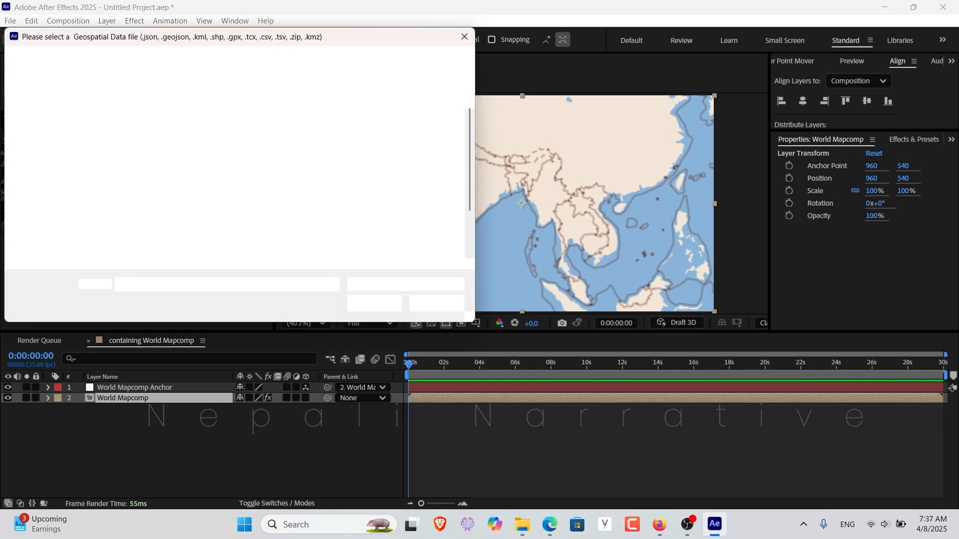
scroll(286, 140, "down", 2)
scroll(215, 165, "up", 2)
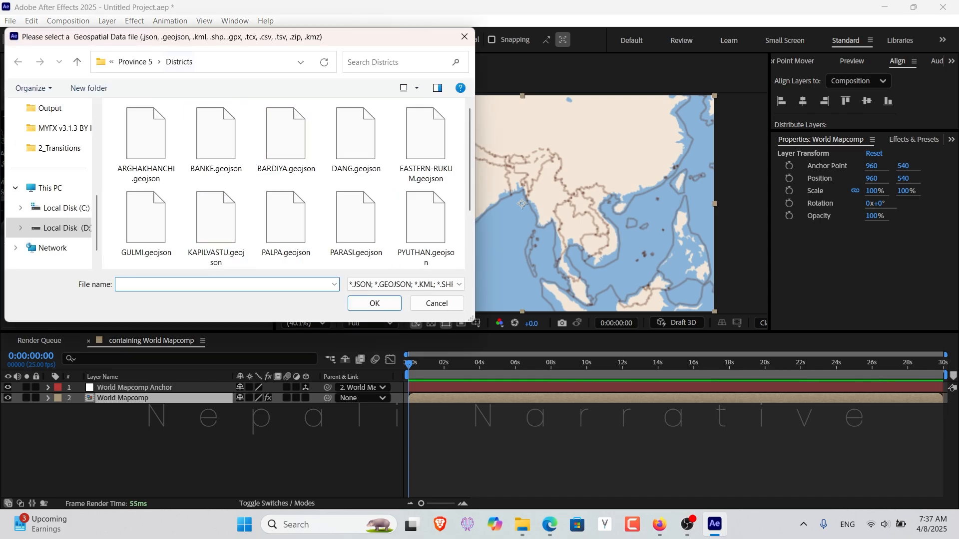
left_click(134, 61)
left_click(142, 62)
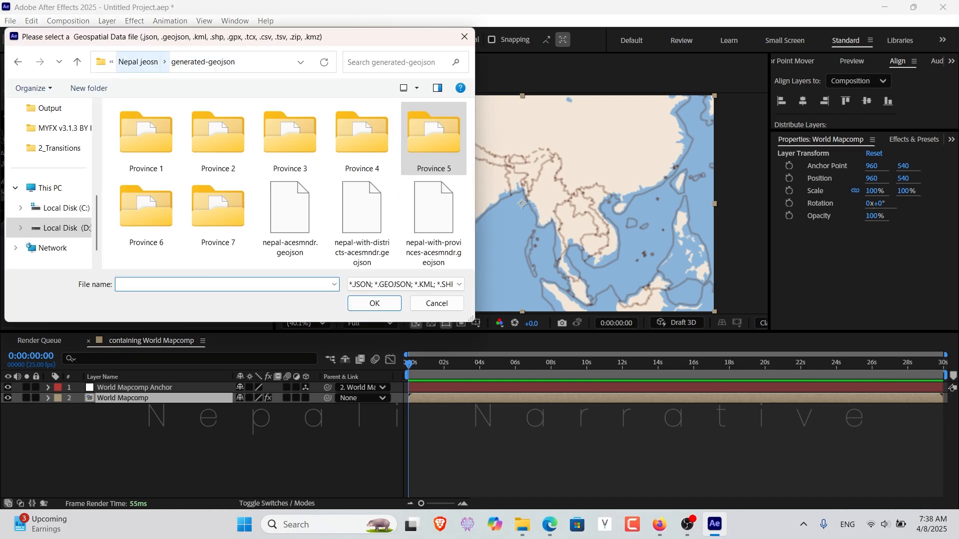
double_click(289, 214)
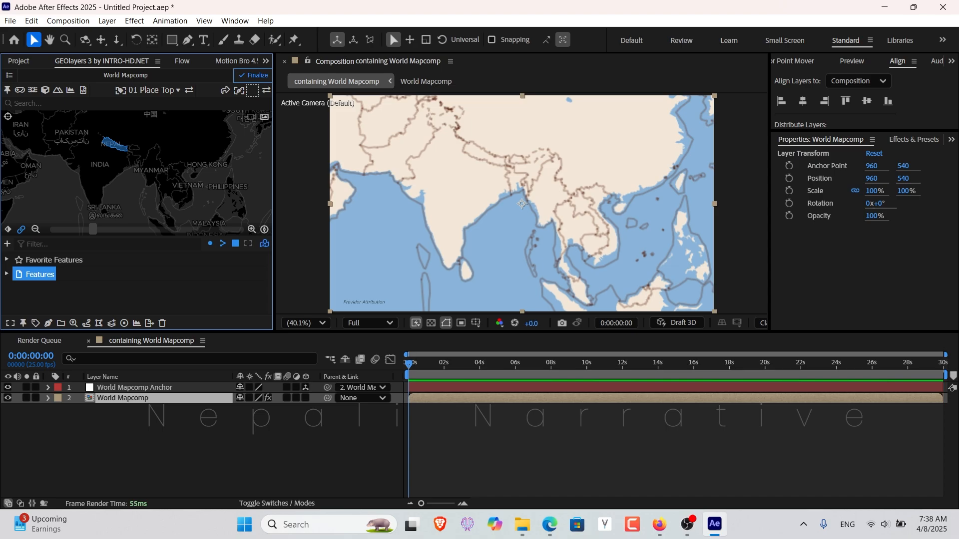
- Set the shape style to a solid rust-red fill and draw the imported Nepal feature as a shape layer, dismissing the hint
left_click(252, 90)
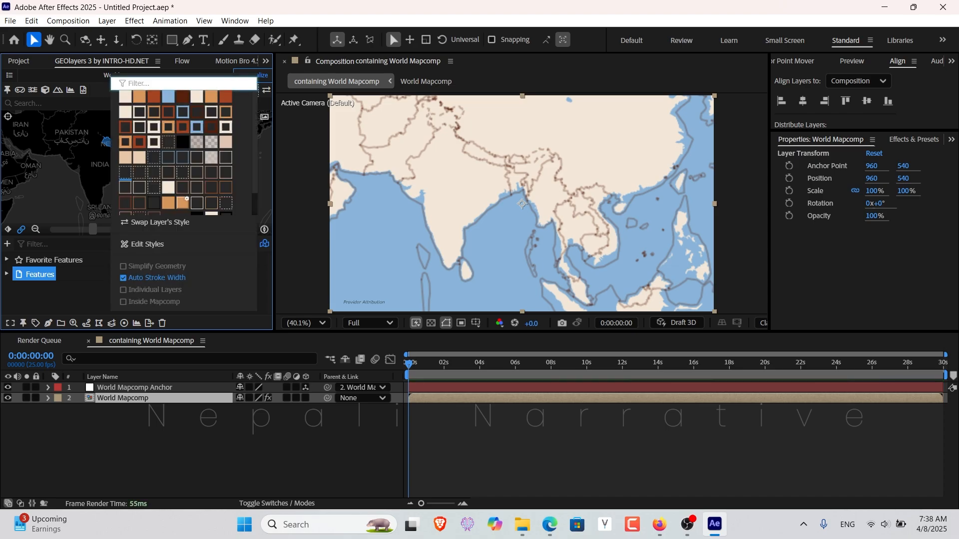
left_click(154, 97)
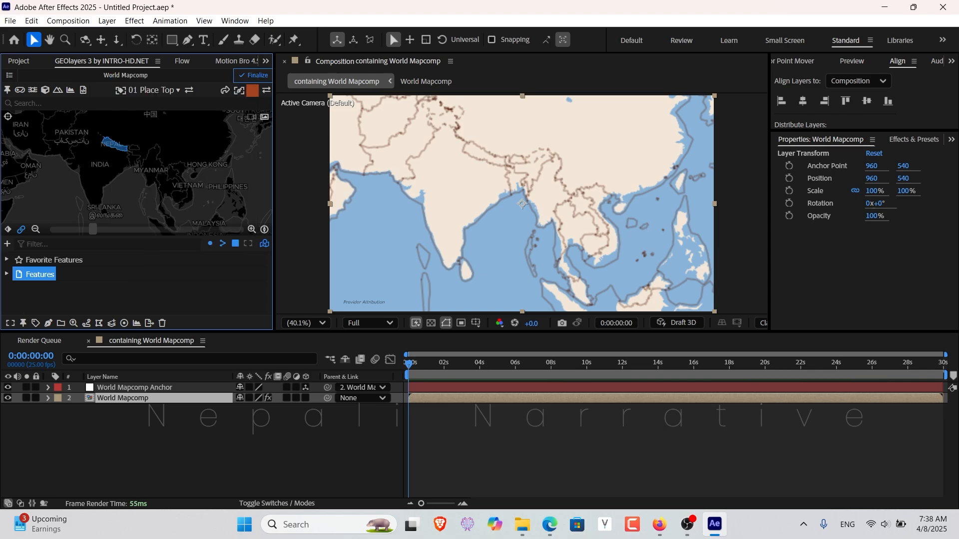
left_click(49, 323)
left_click(92, 289)
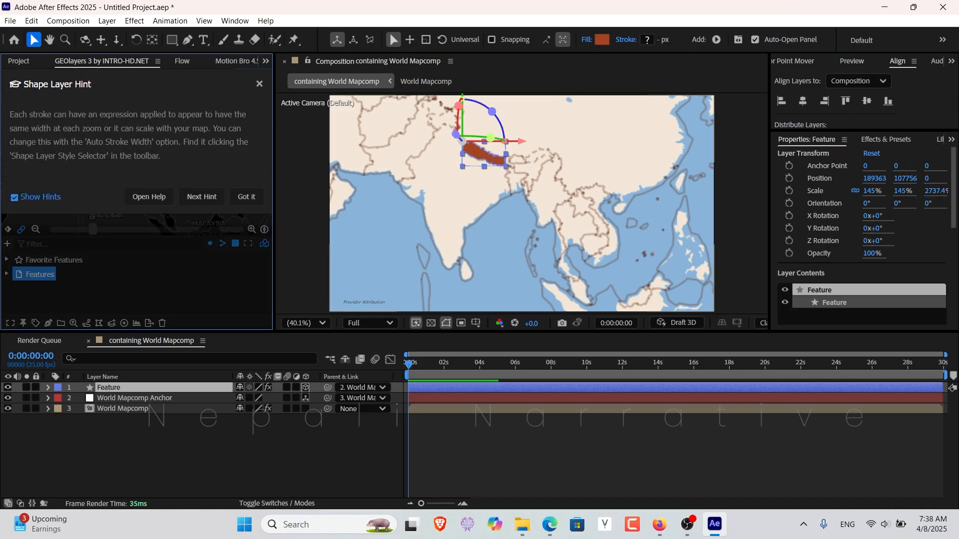
left_click(246, 197)
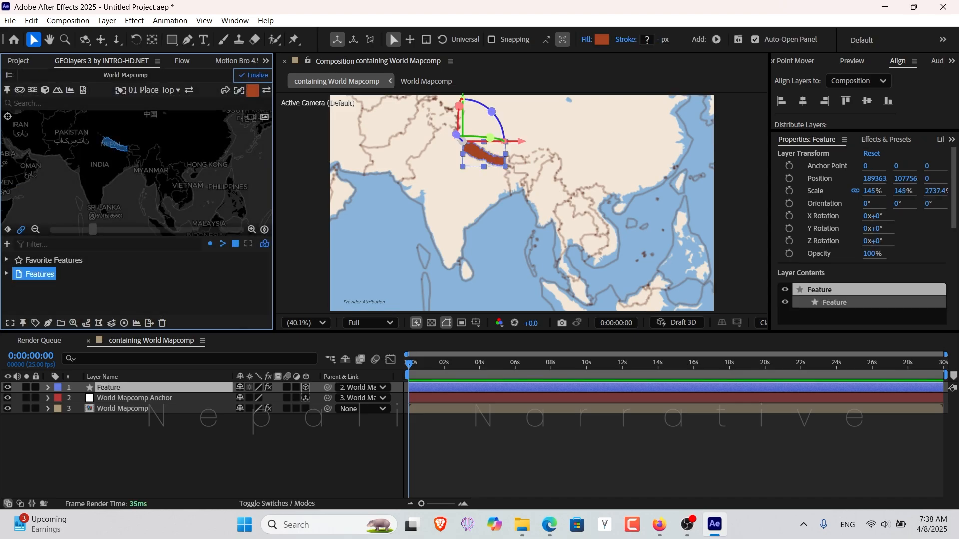
left_click(154, 300)
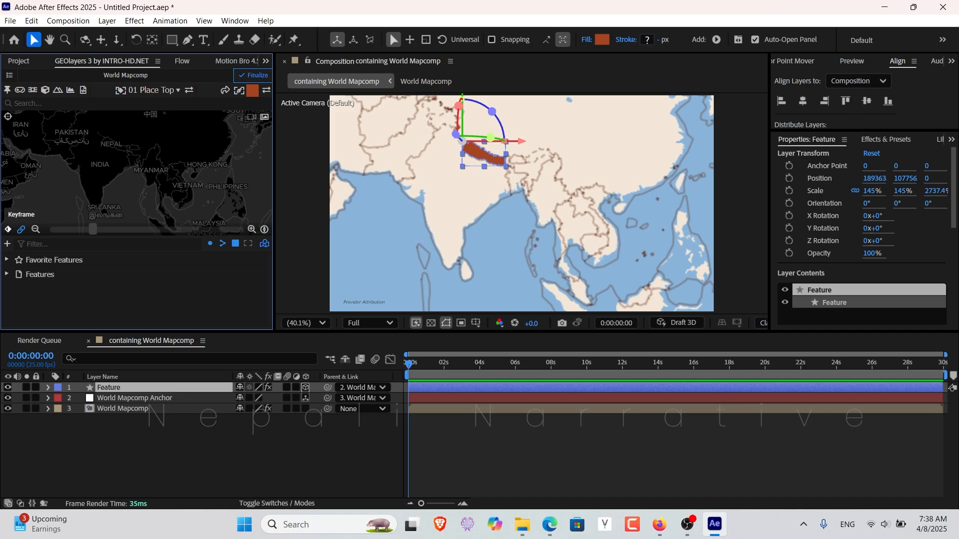
- Keyframe the map view at 0:00:00:00 and, at 0:00:01:24, zoom to about 6.89 over Nepal with a slight tilt and about -1.6° bearing
left_click(8, 230)
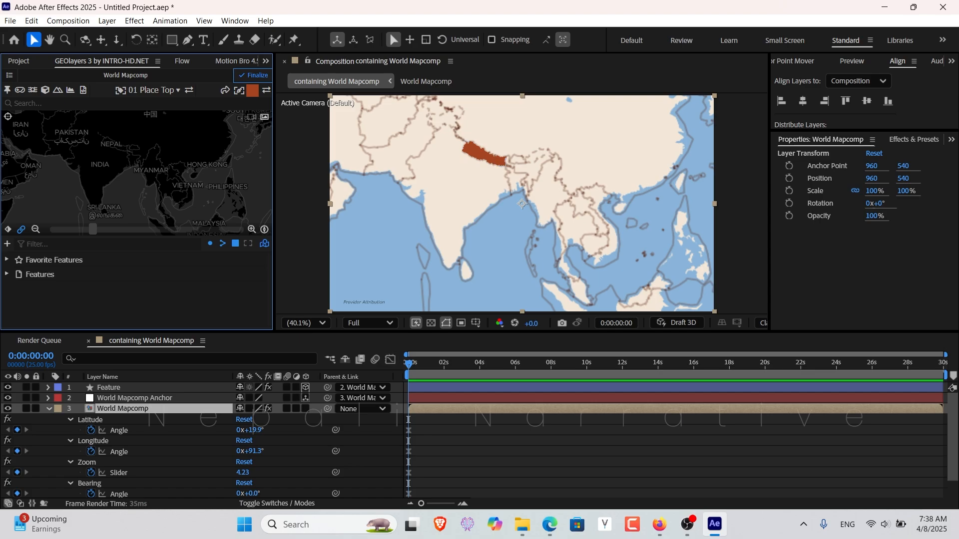
left_click_drag(409, 365, 443, 364)
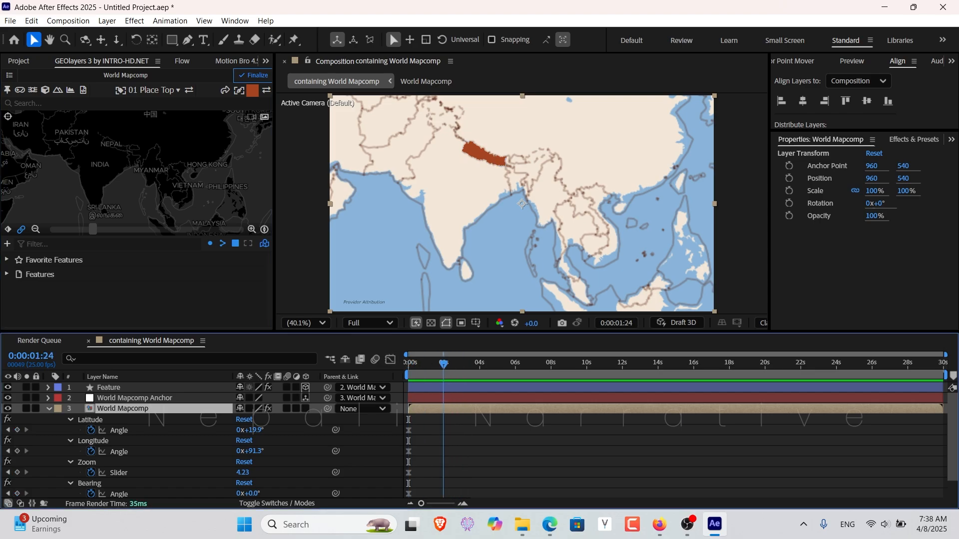
scroll(113, 143, "up", 5)
mouse_move(142, 168)
left_mouse_down()
mouse_move(115, 150)
mouse_move(147, 165)
left_mouse_up()
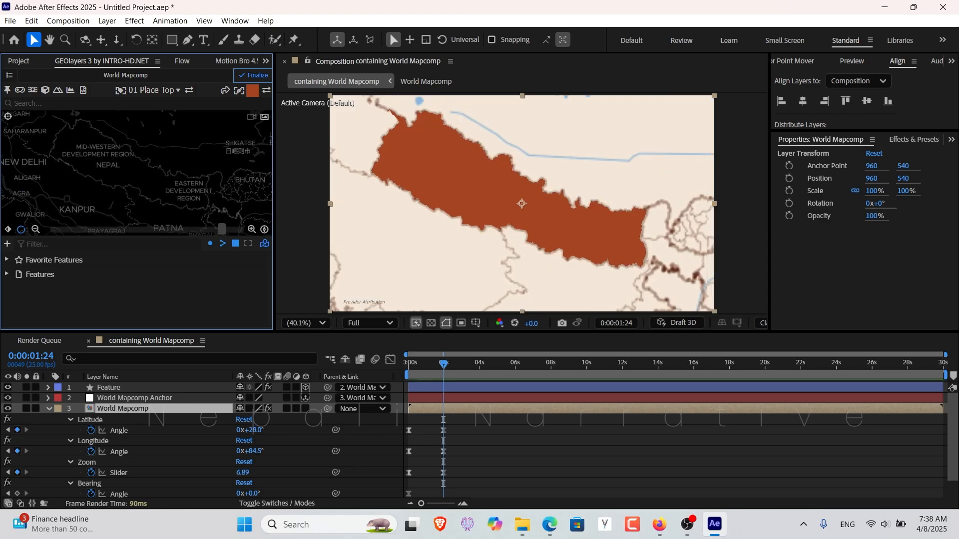
left_click_drag(127, 180, 131, 161)
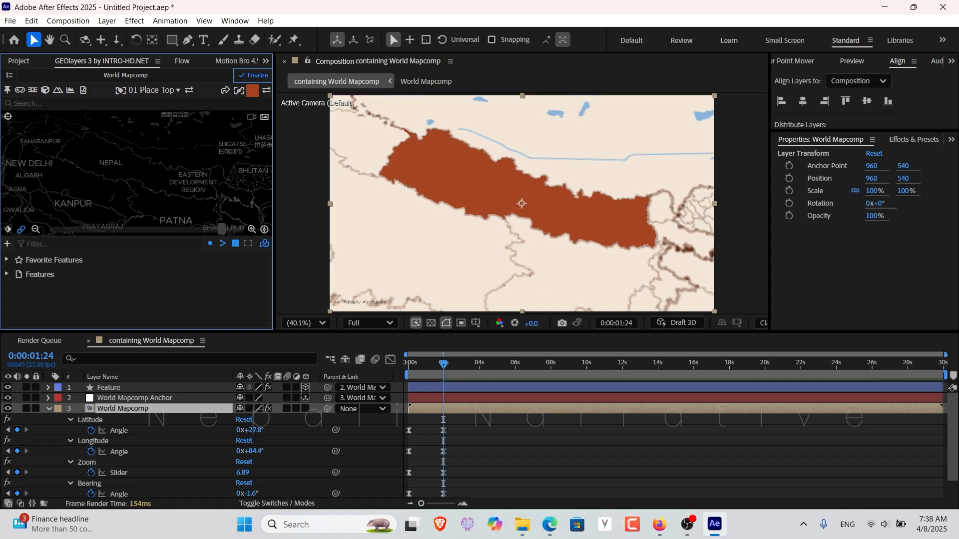
- Play back the map zoom from the start and collapse the World Mapcomp layer's keyframes
left_click(408, 364)
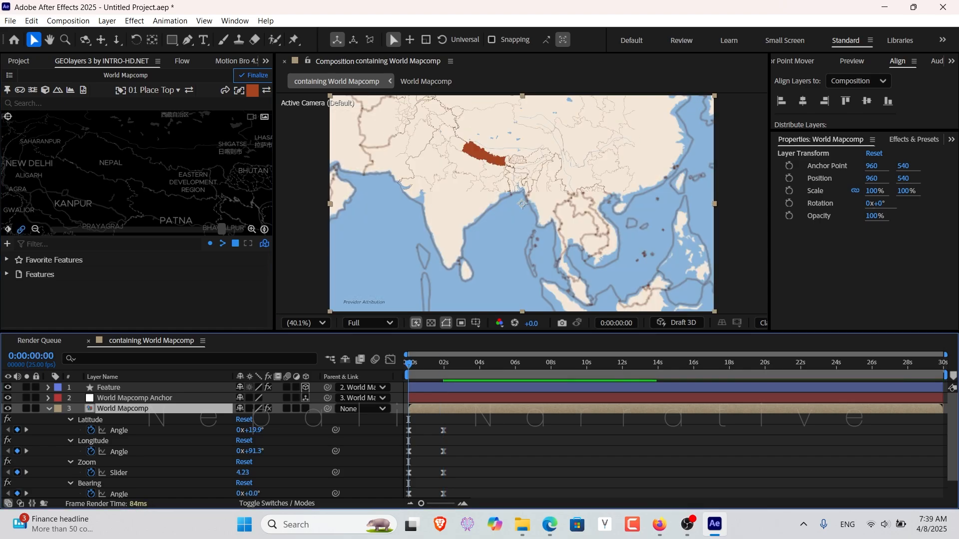
key("space")
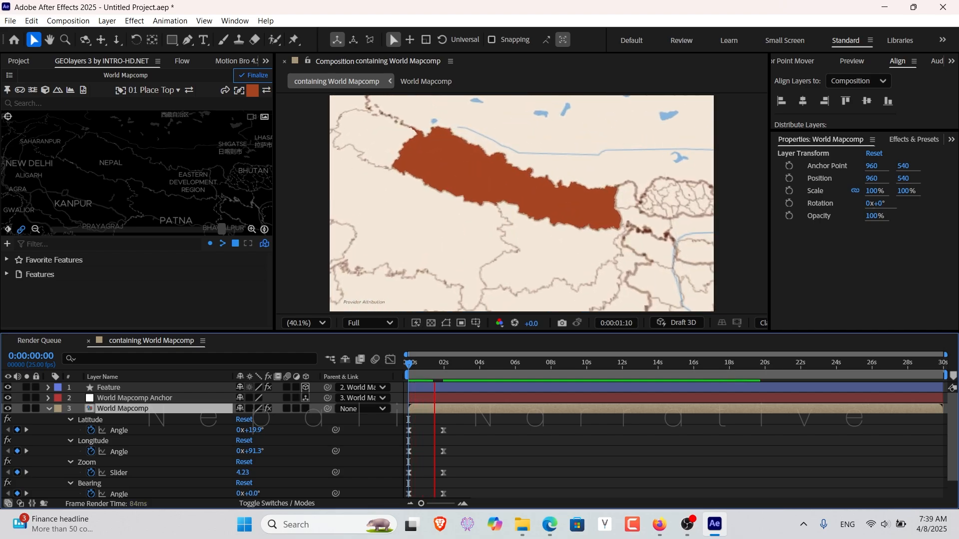
key("space")
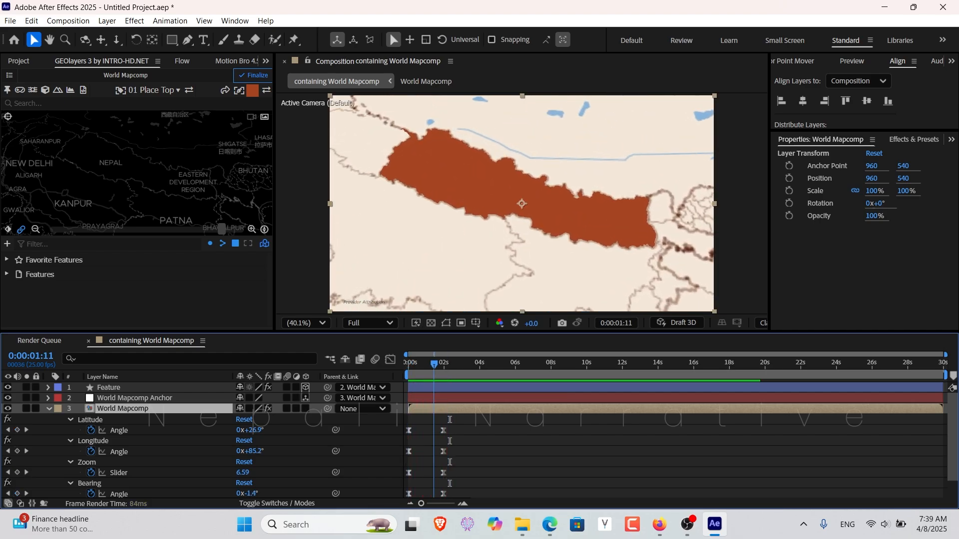
key("space")
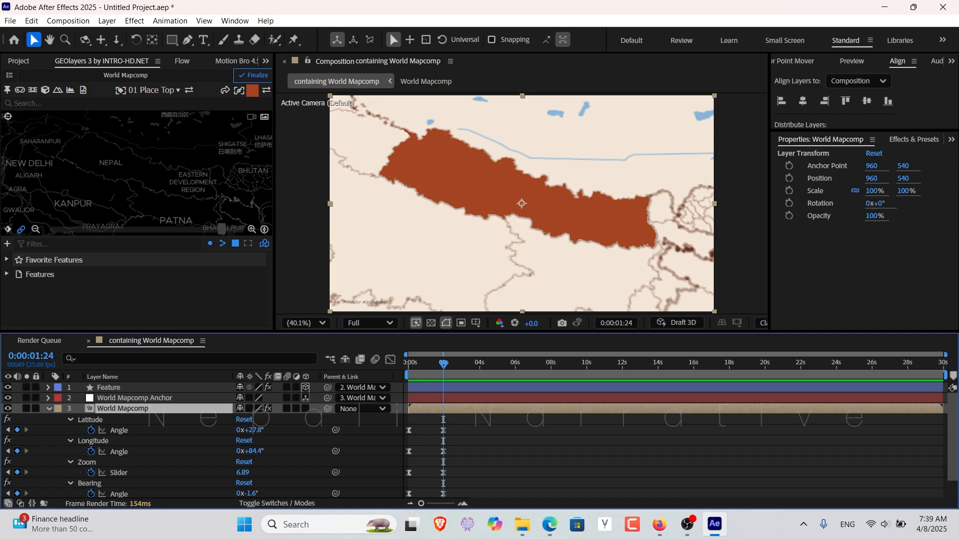
key("u")
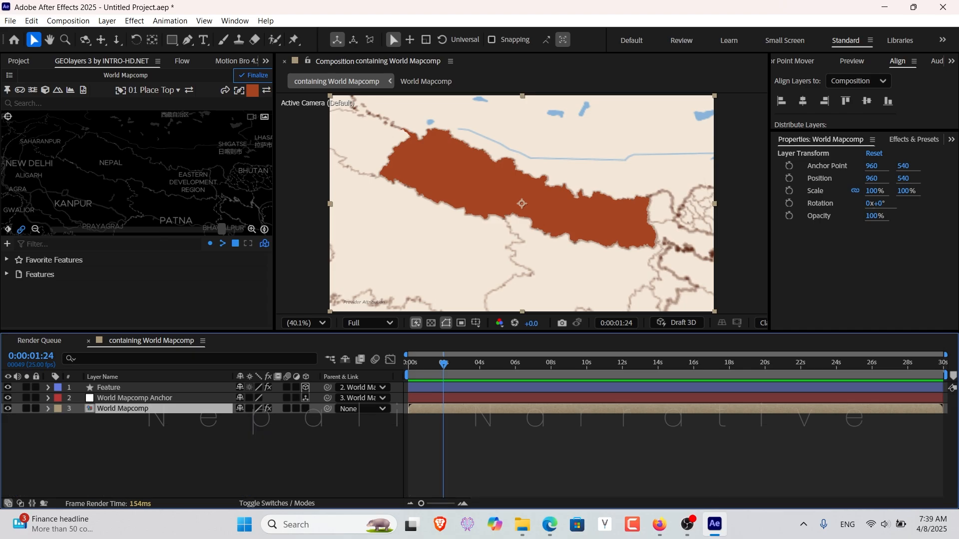
- Apply the Deep Glow effect to the Nepal feature shape layer
left_click(470, 185)
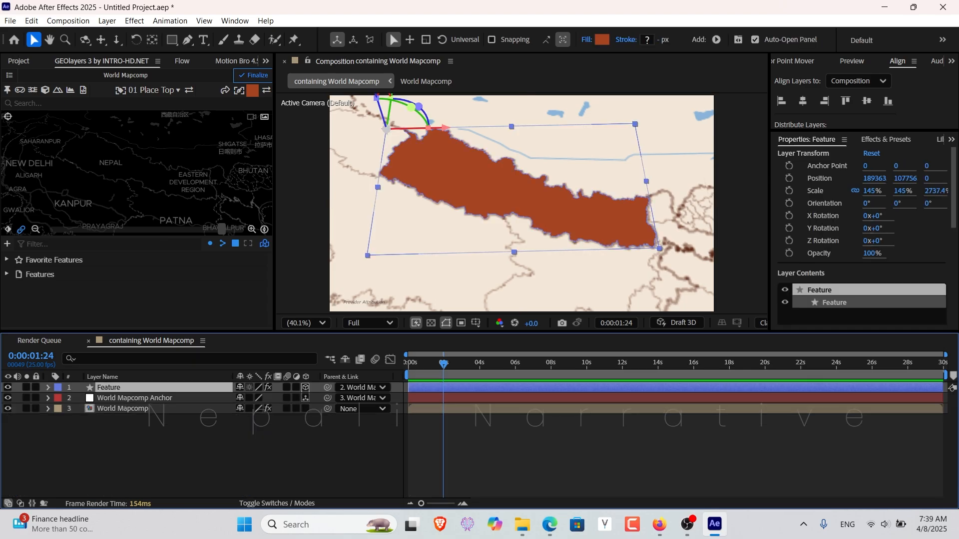
key("ctrl+space")
type("dee")
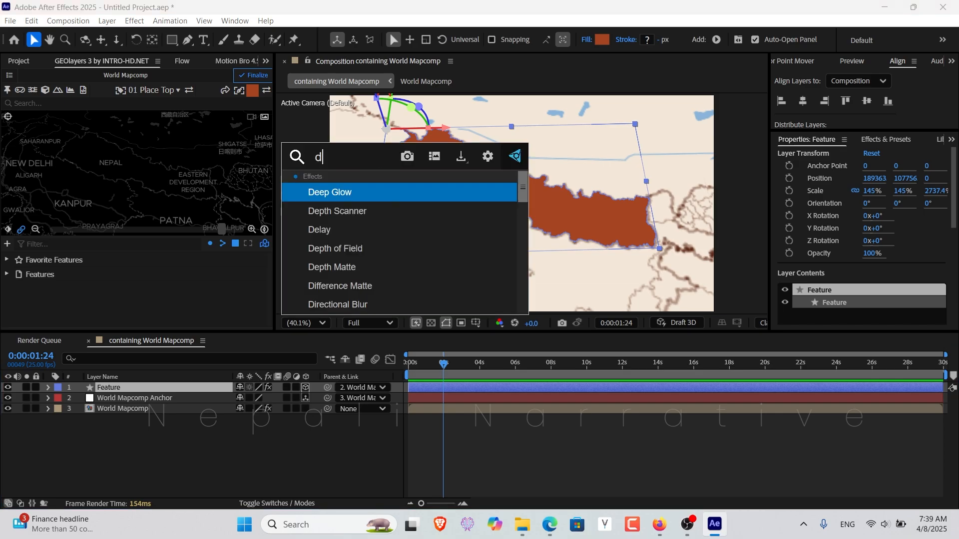
key("Return")
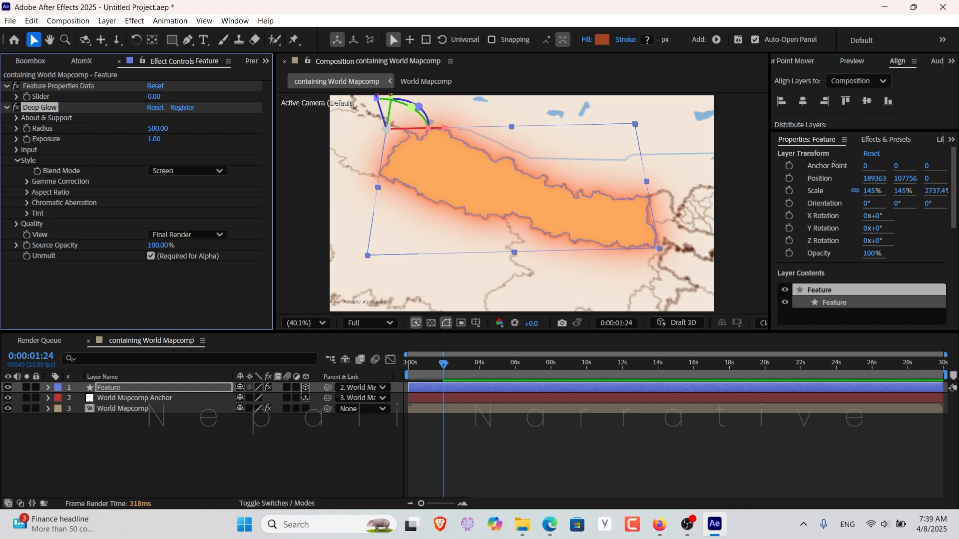
- Set the Deep Glow radius to 100 and exposure to 0.5, and preview the glow from the start of the animation
left_click(158, 129)
type("100")
key("Tab")
type("2")
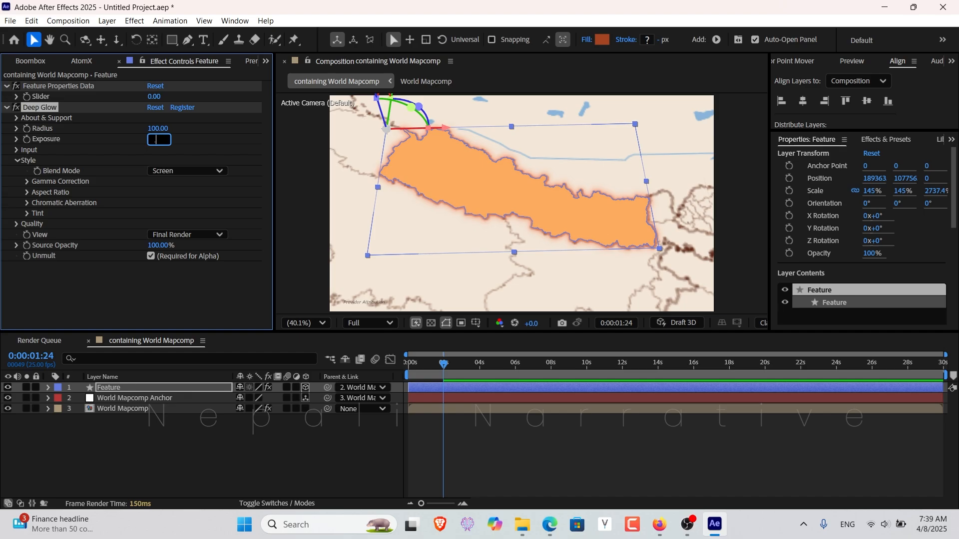
type(".5")
key("Return")
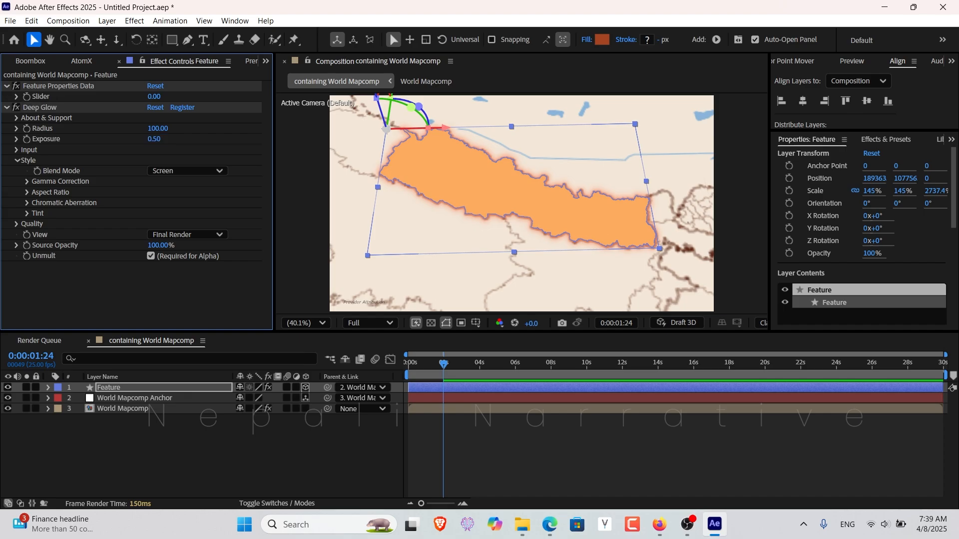
left_click(408, 364)
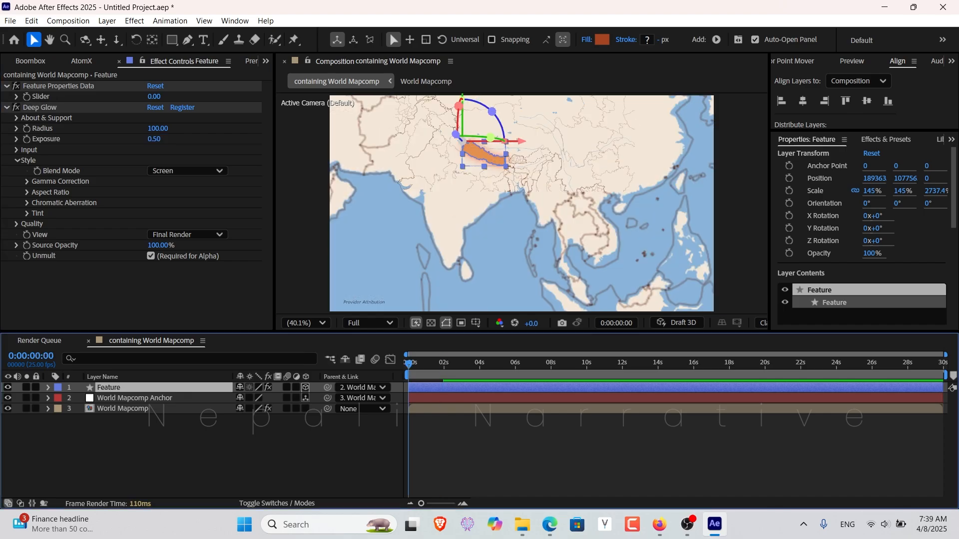
key("space")
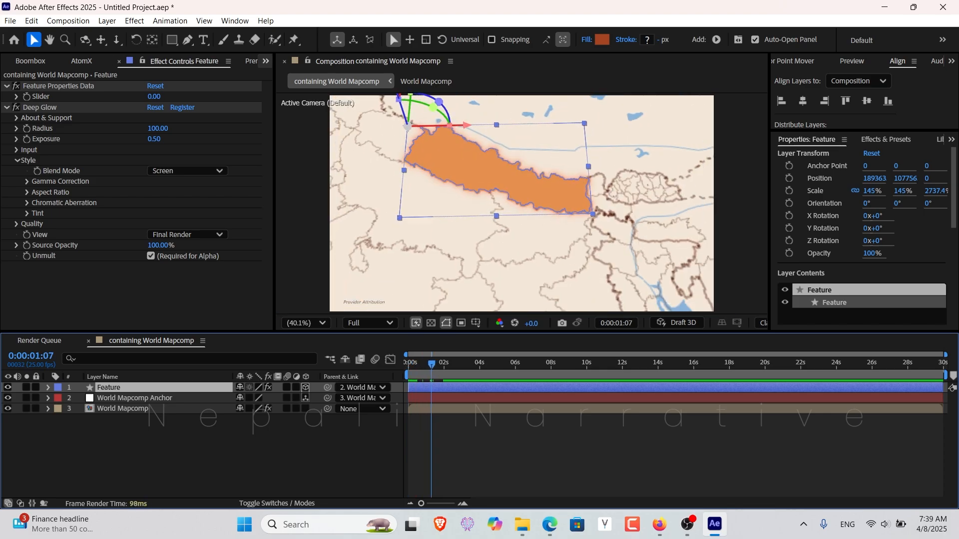
- Return to the GEOlayers 3 controls, give them slightly more height and set the label template to 05 Region
left_click(265, 61)
left_click(266, 61)
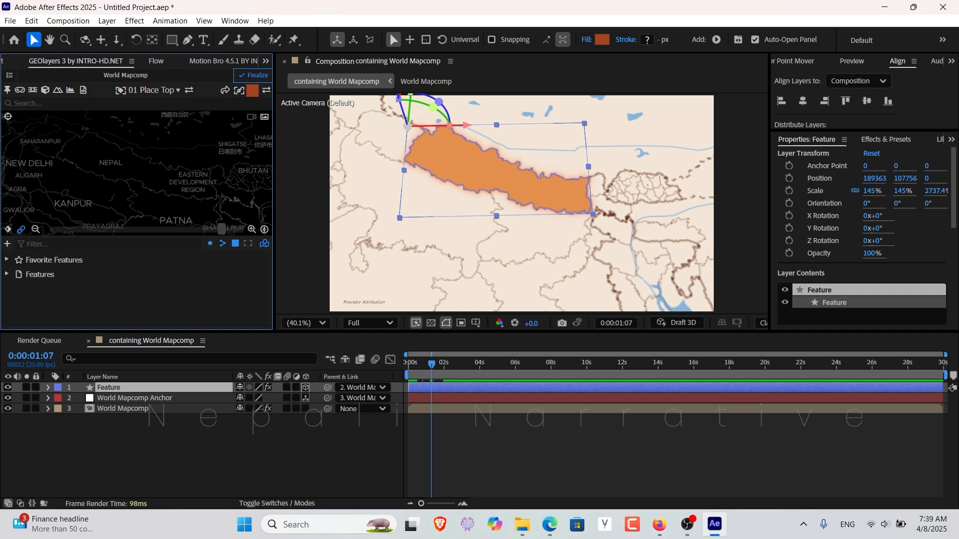
left_click_drag(209, 332, 210, 341)
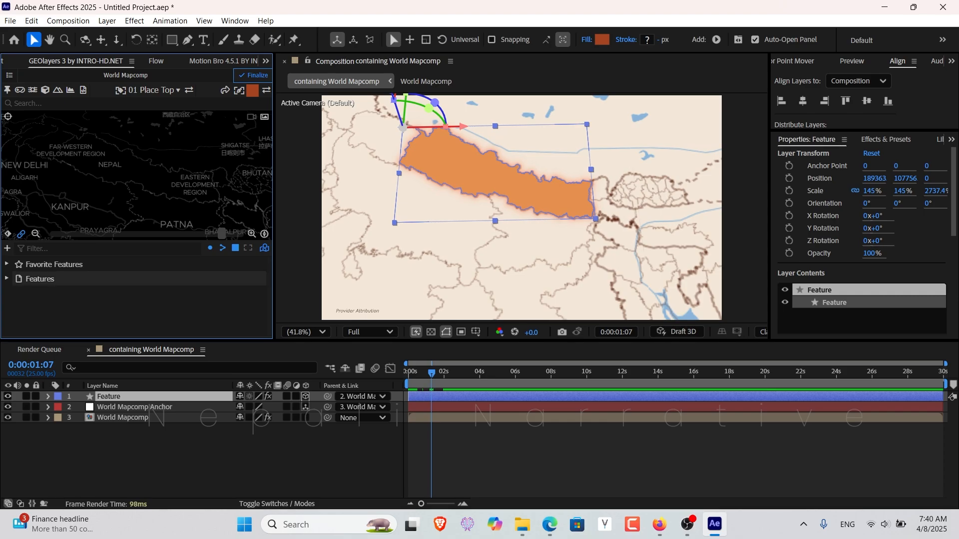
left_click(123, 417)
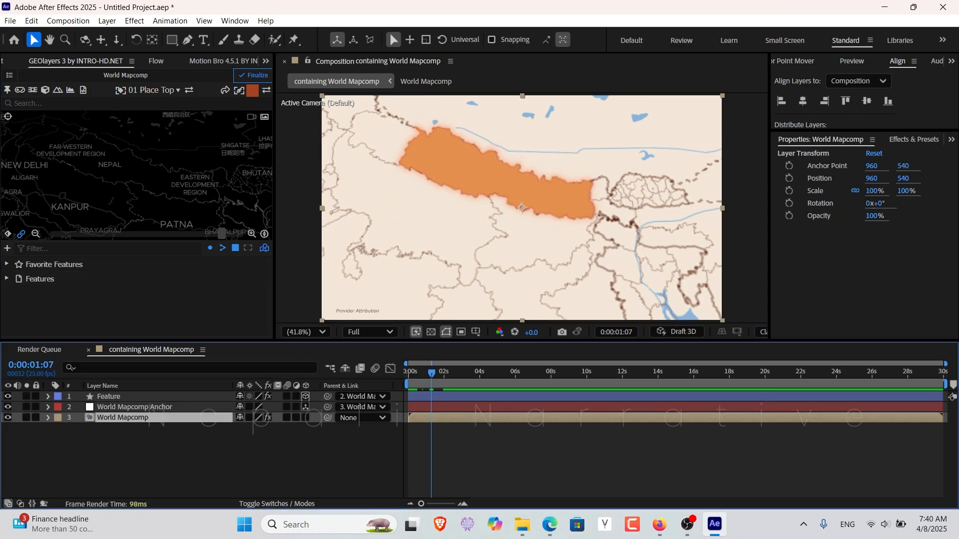
left_click(150, 407)
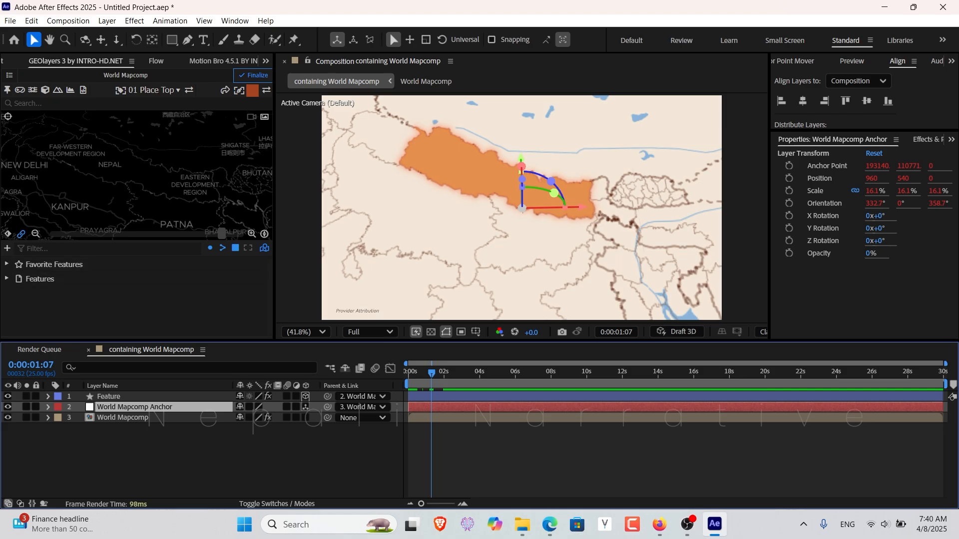
left_click(150, 90)
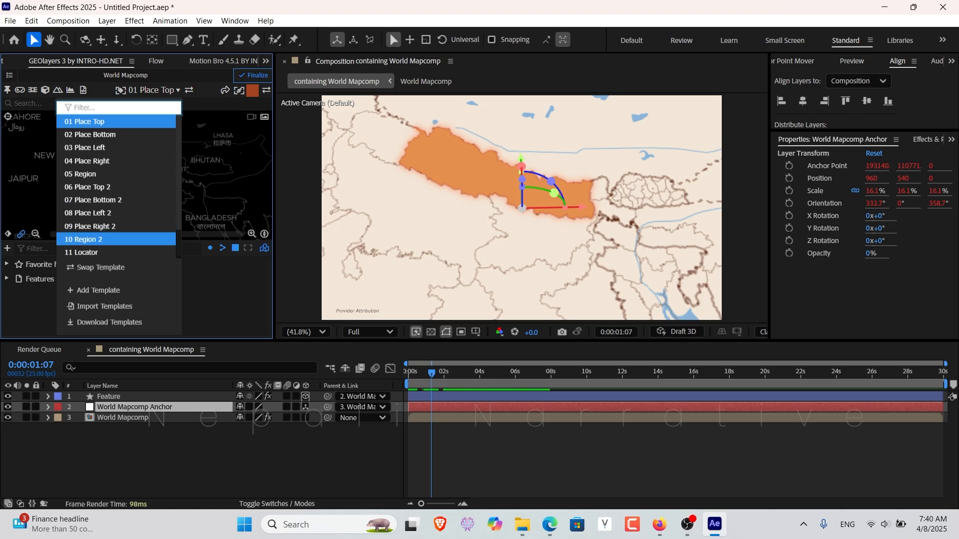
left_click(115, 121)
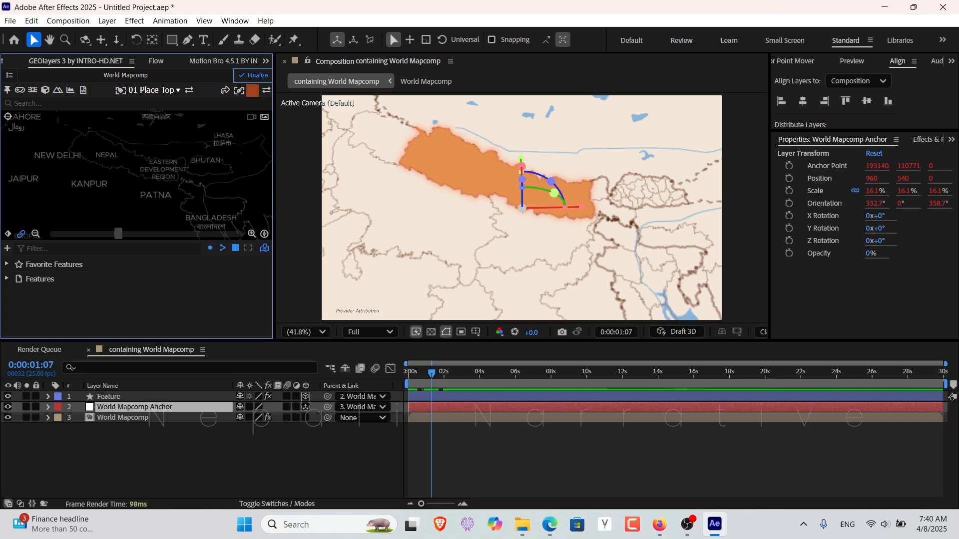
left_click(150, 89)
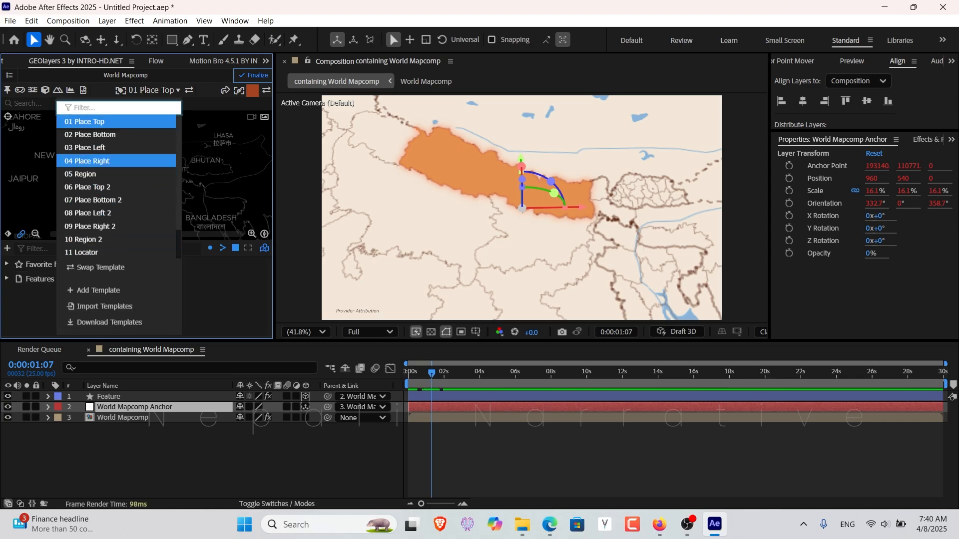
left_click(80, 173)
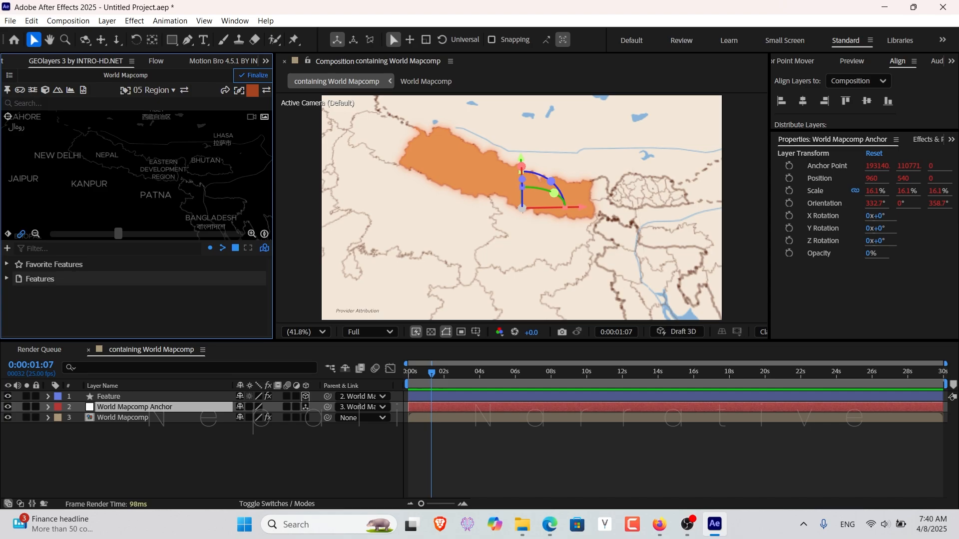
- Add a label to the imported Nepal feature in the GEOlayers feature browser and dismiss the label hint
left_click(123, 417)
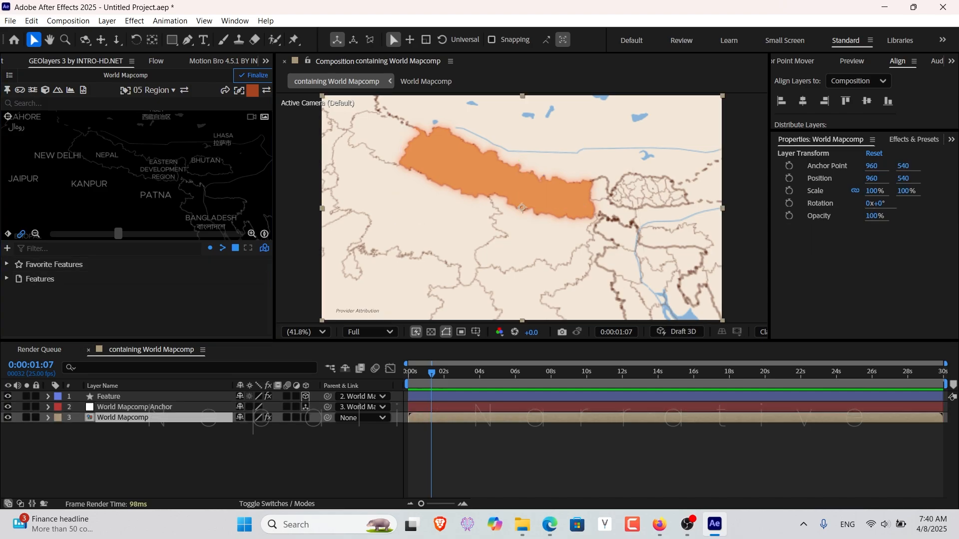
left_click(145, 455)
left_click(109, 397)
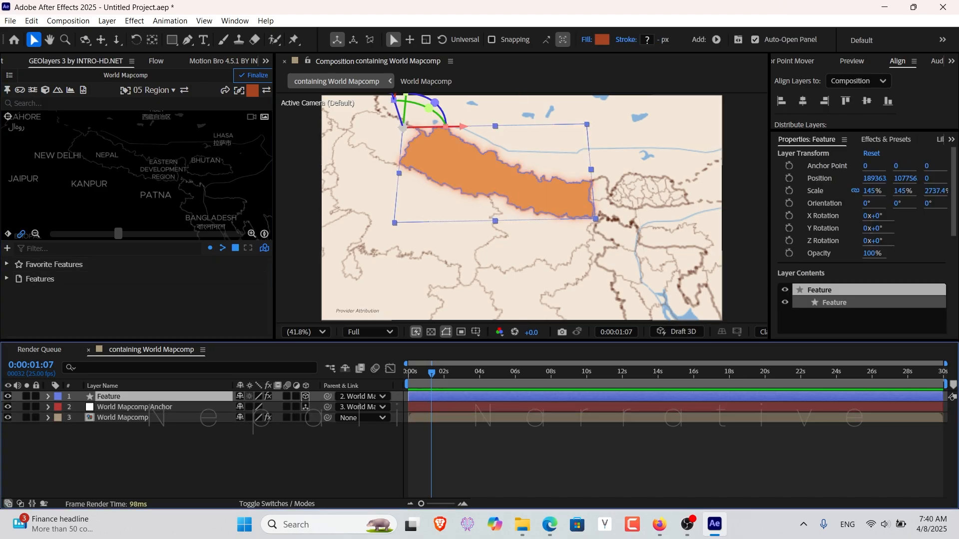
left_click(7, 279)
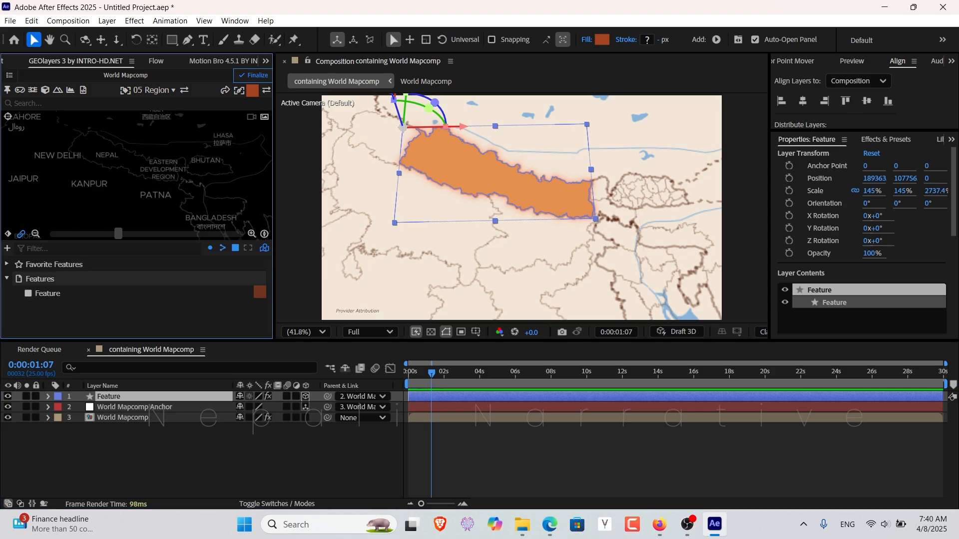
left_click(48, 293)
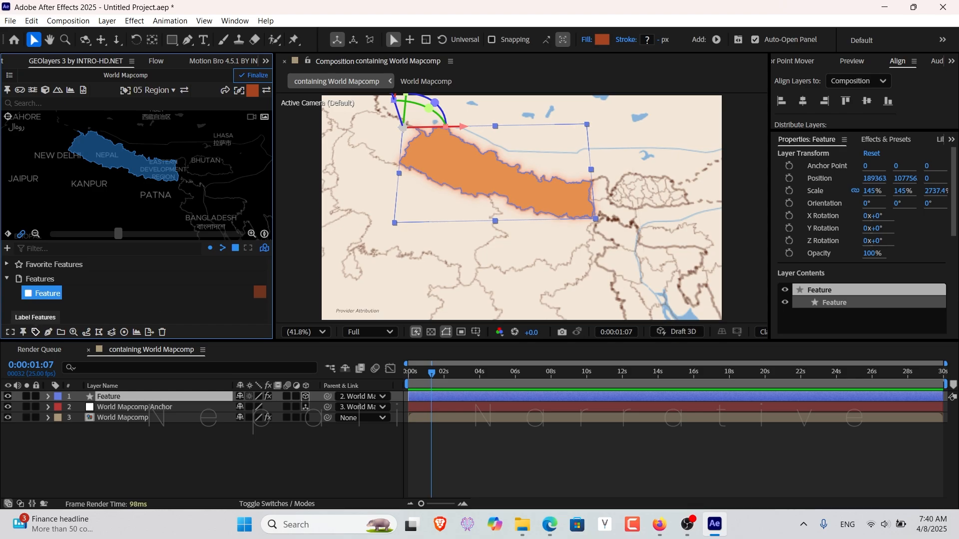
left_click(36, 332)
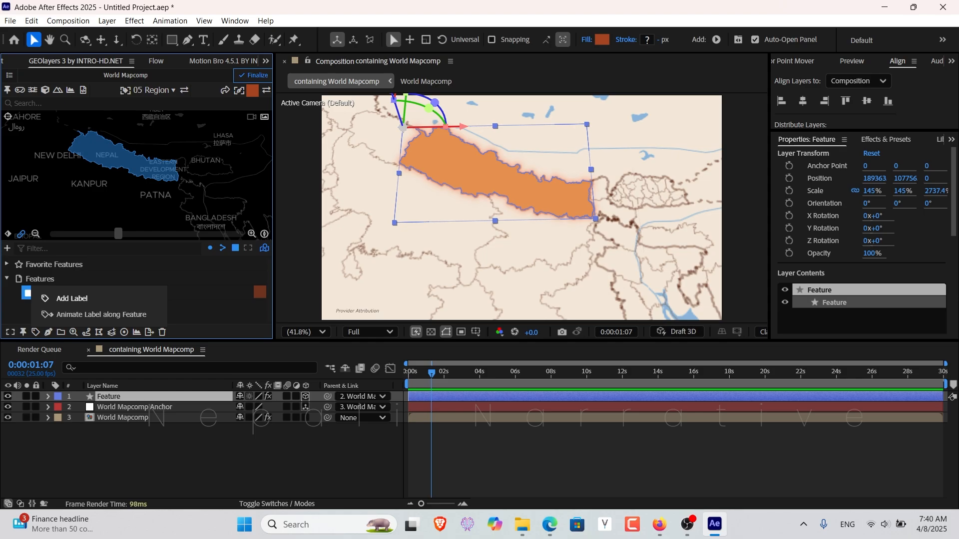
left_click(62, 298)
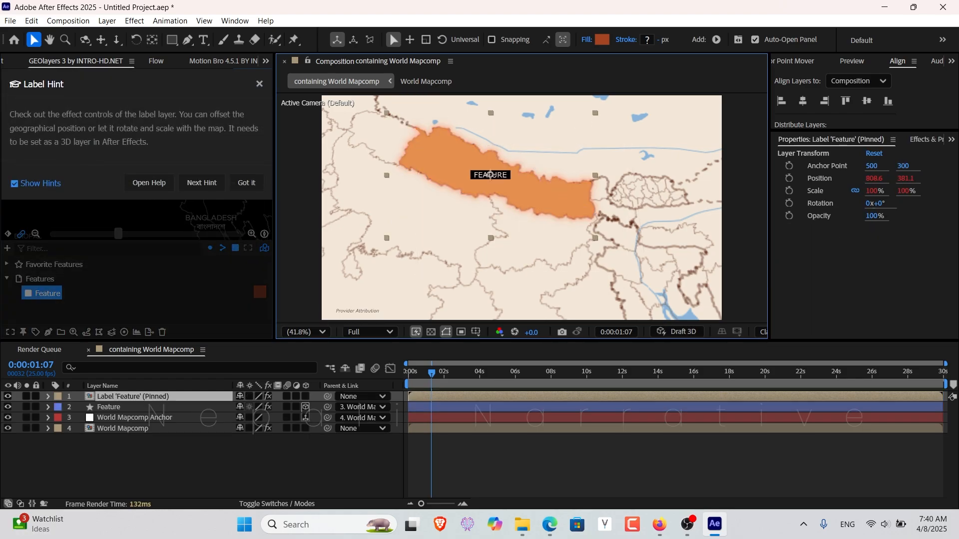
left_click(245, 183)
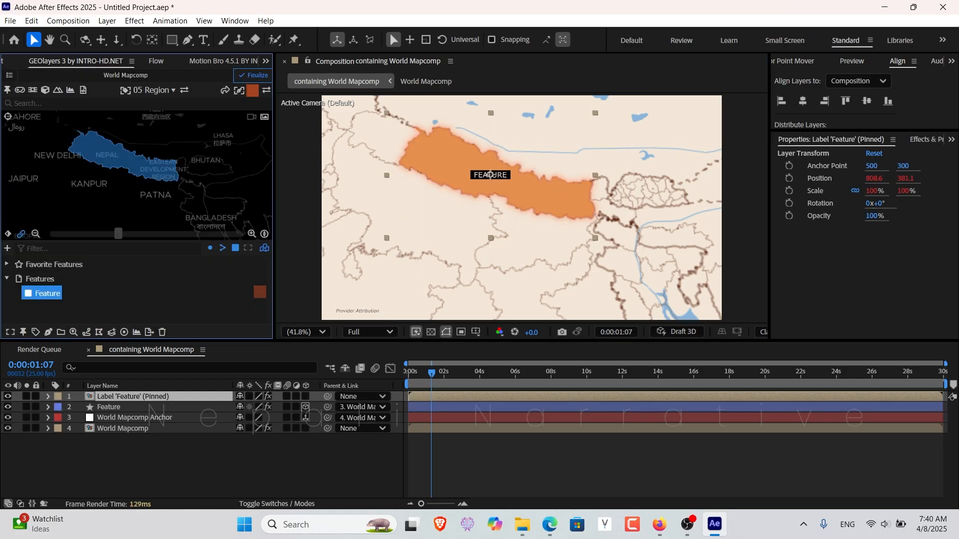
- Change the label's Feature Name text to NEPAL and return to the composition containing World Mapcomp
double_click(490, 175)
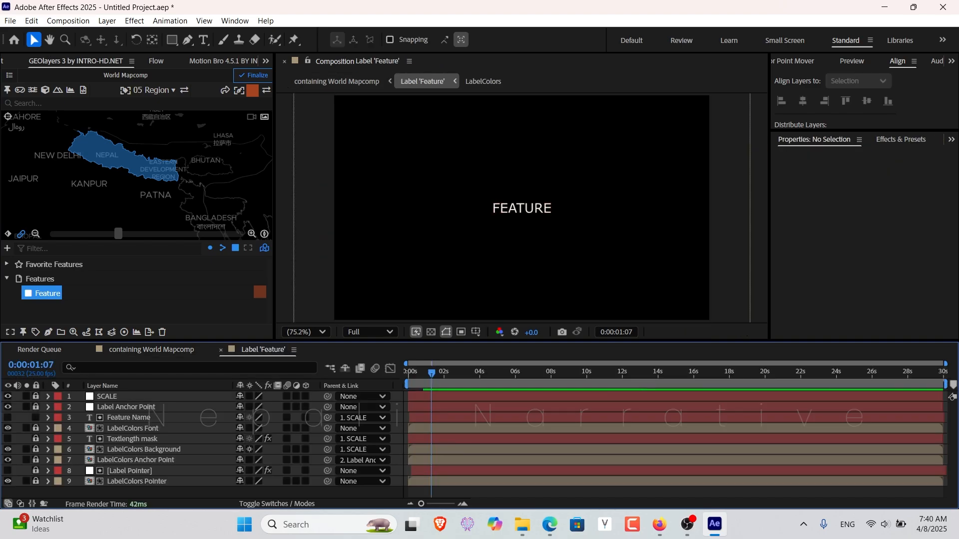
double_click(128, 418)
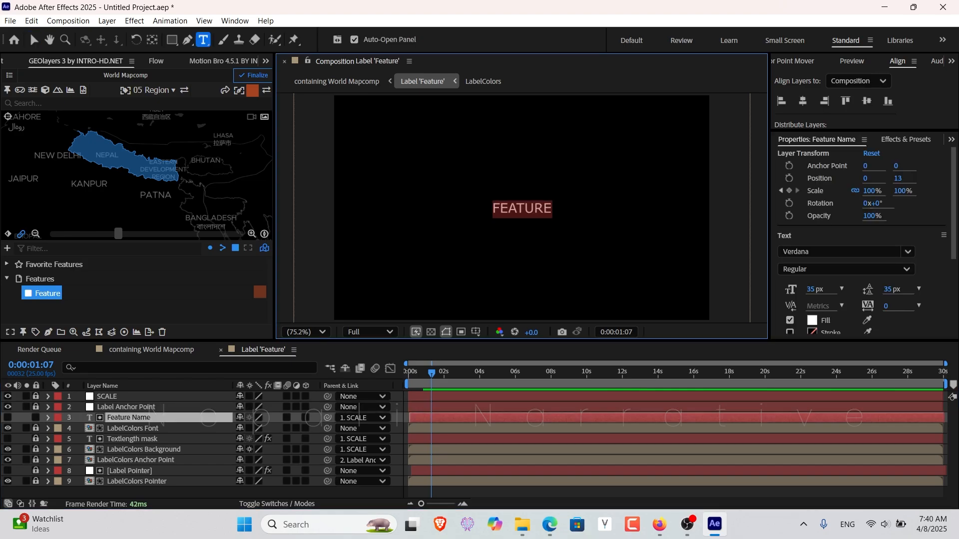
type("NEPAL")
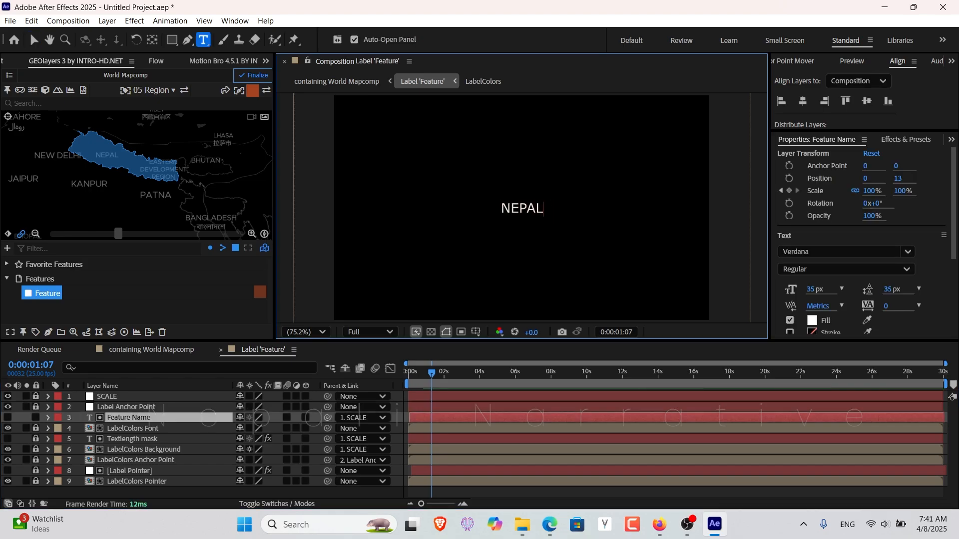
left_click(151, 349)
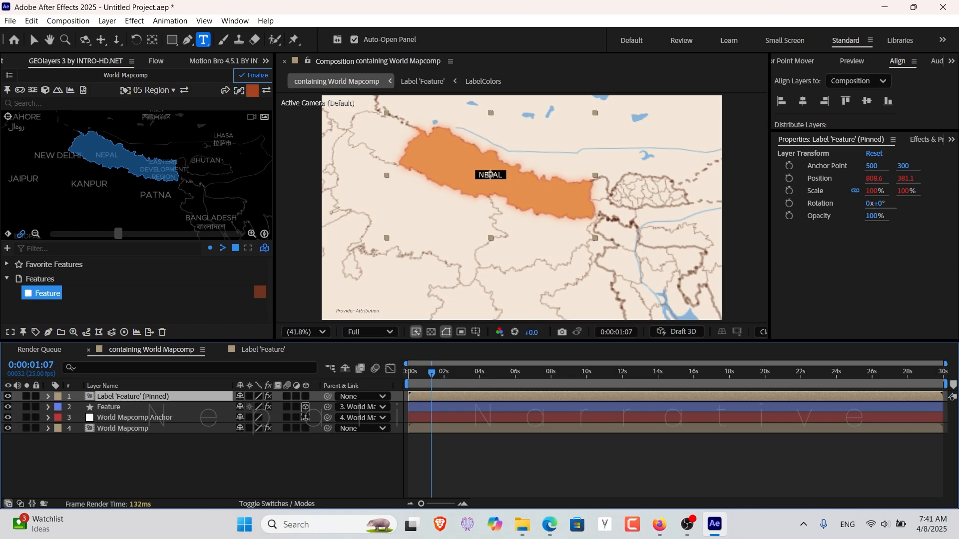
- Play back the labelled map animation from the start and return the playhead to 0:00:00:04
left_click_drag(431, 373, 409, 373)
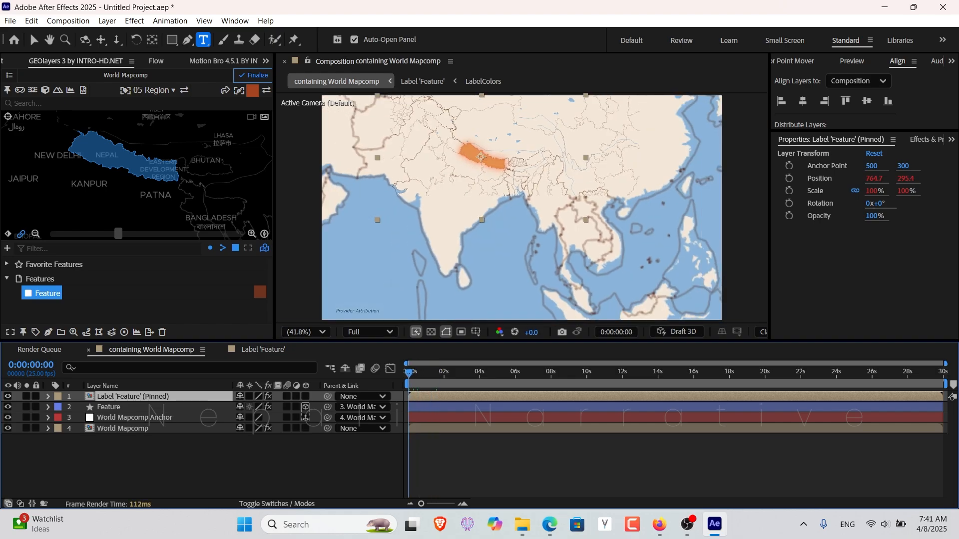
key("space")
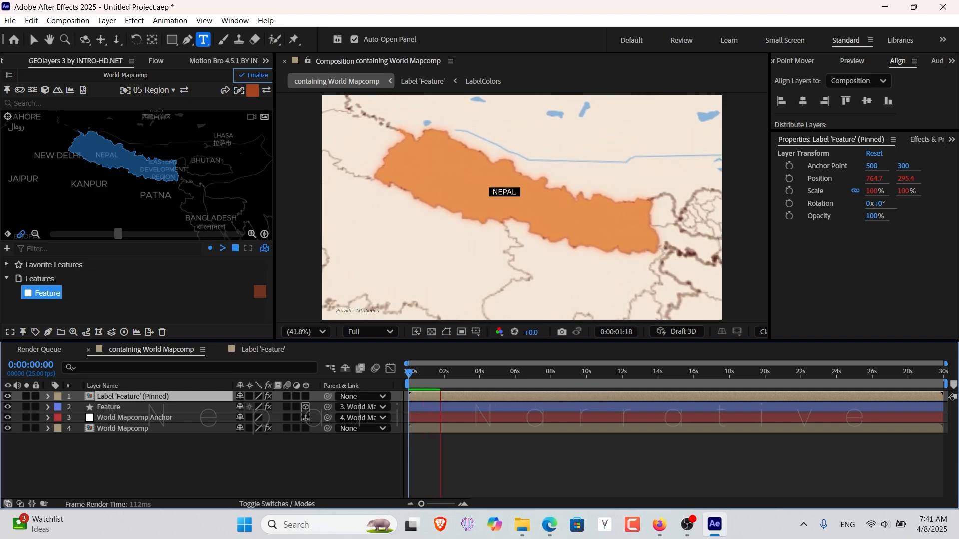
key("space")
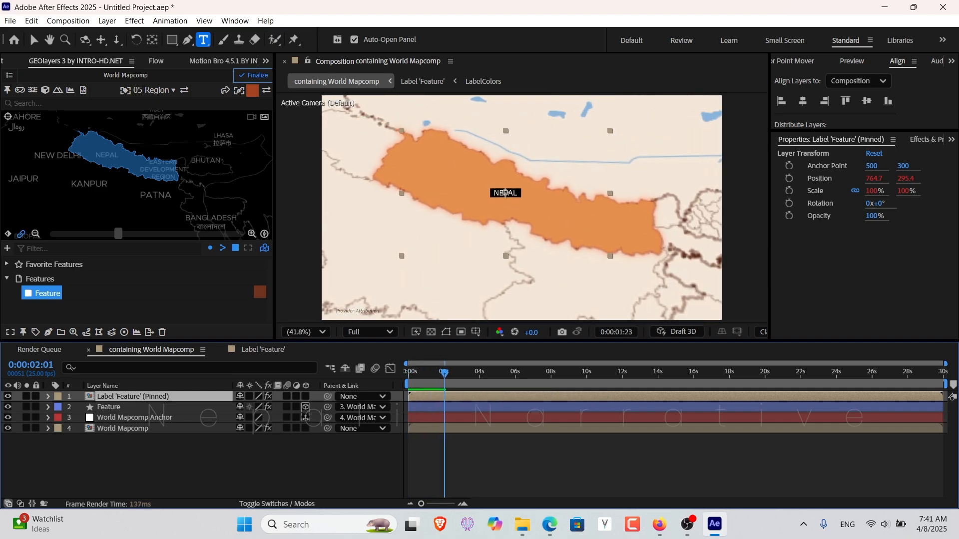
left_click(411, 377)
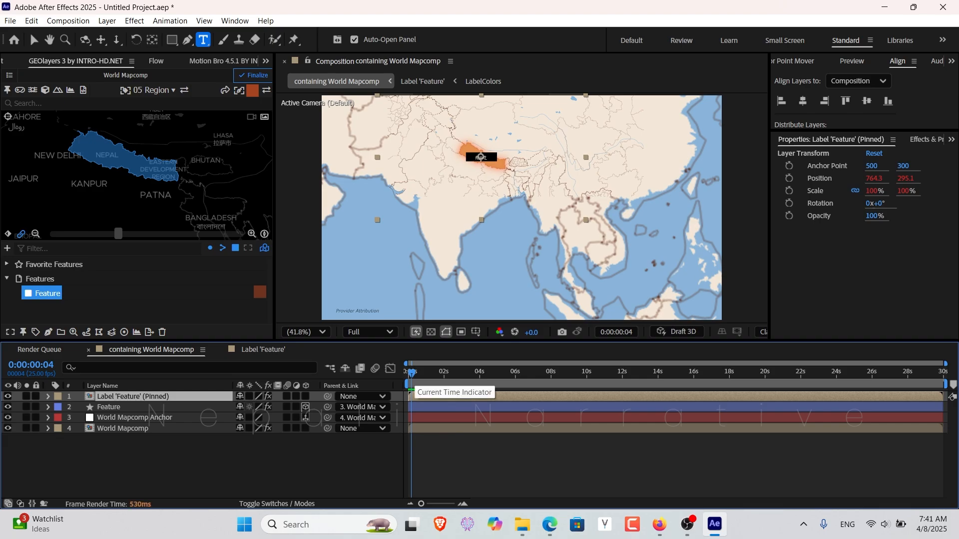